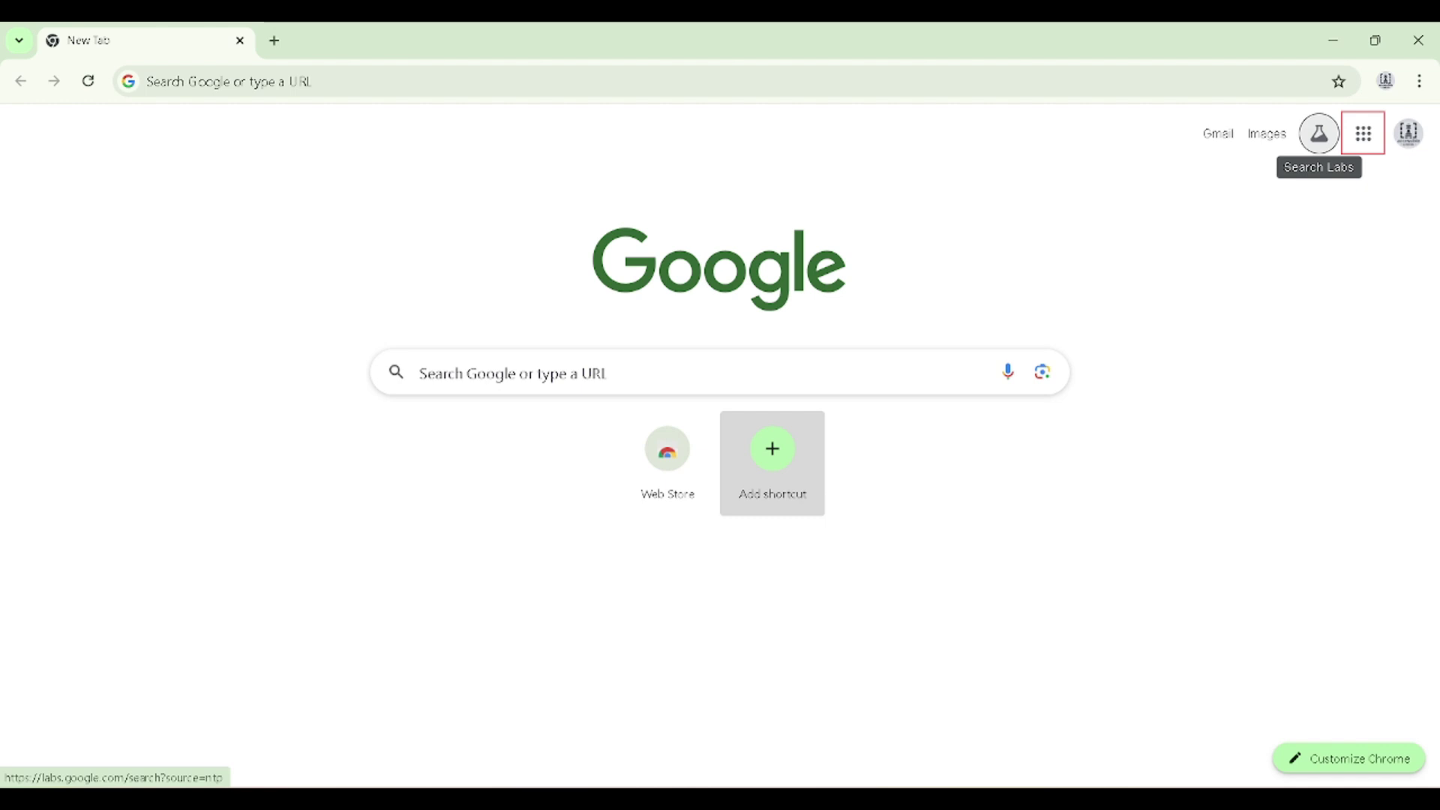
Focus the Chrome address bar with Ctrl+L
{"action": "key", "text": "ctrl+l"}
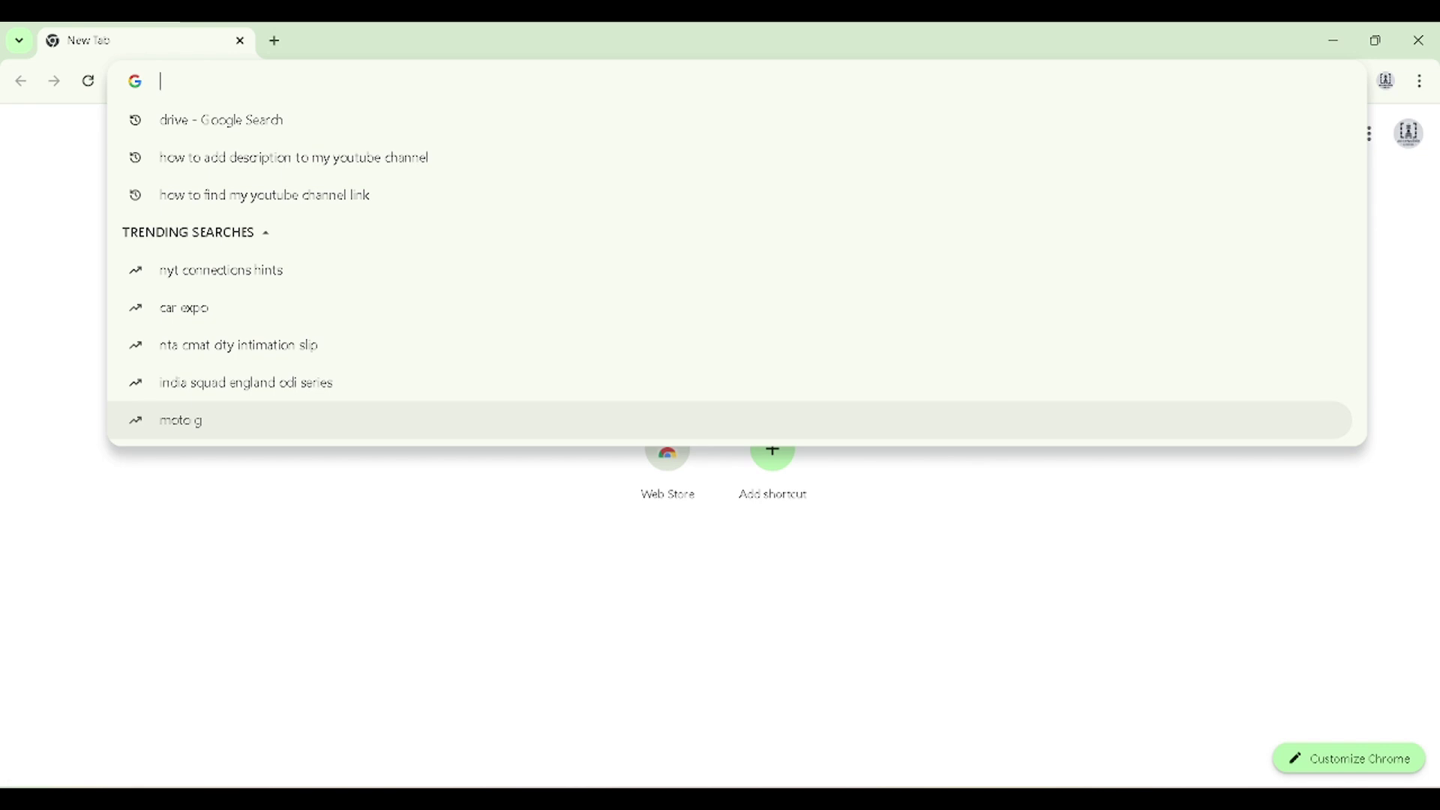
Enter accessiblechess.in in the address bar and load the site
{"action": "type", "text": "ac"}
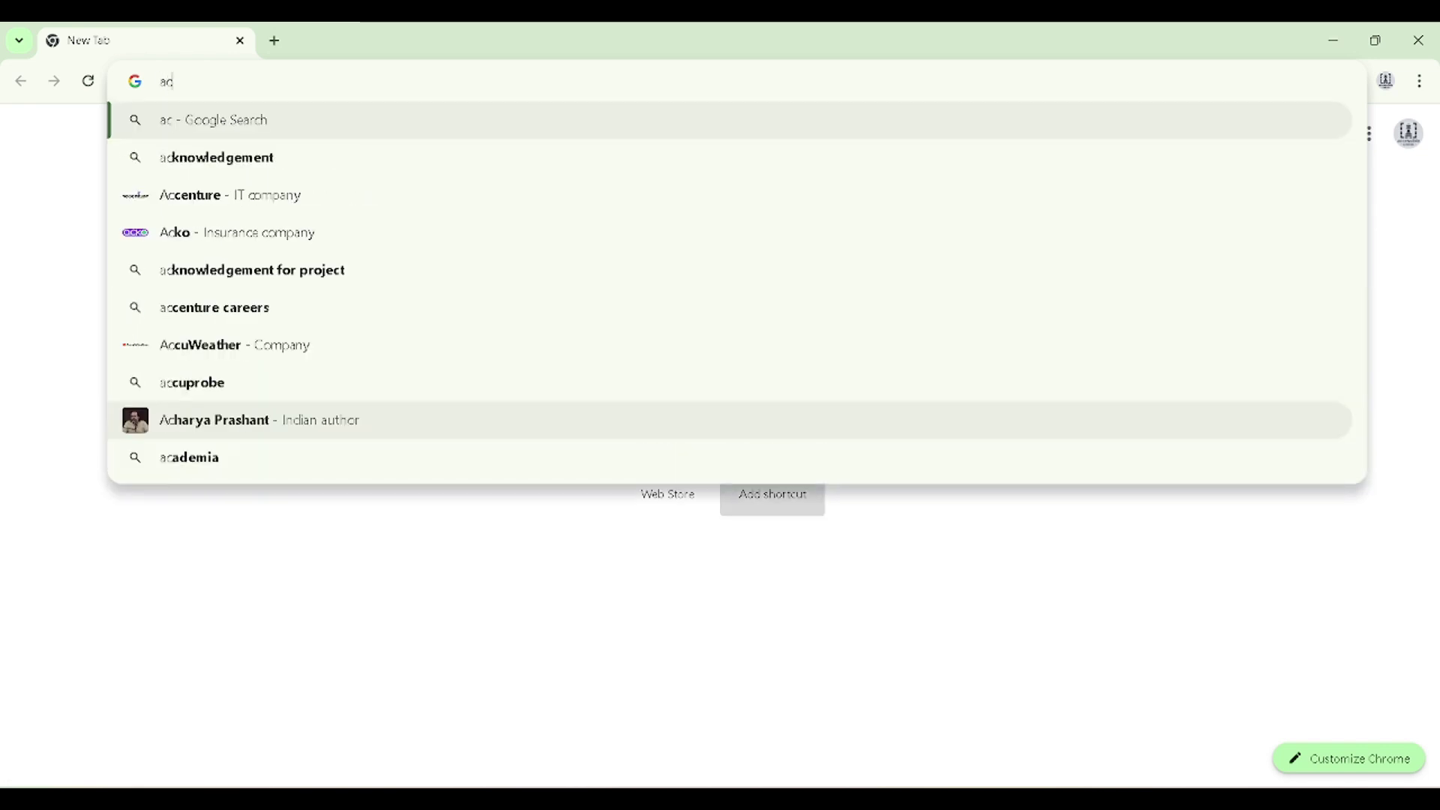
{"action": "type", "text": "cessib"}
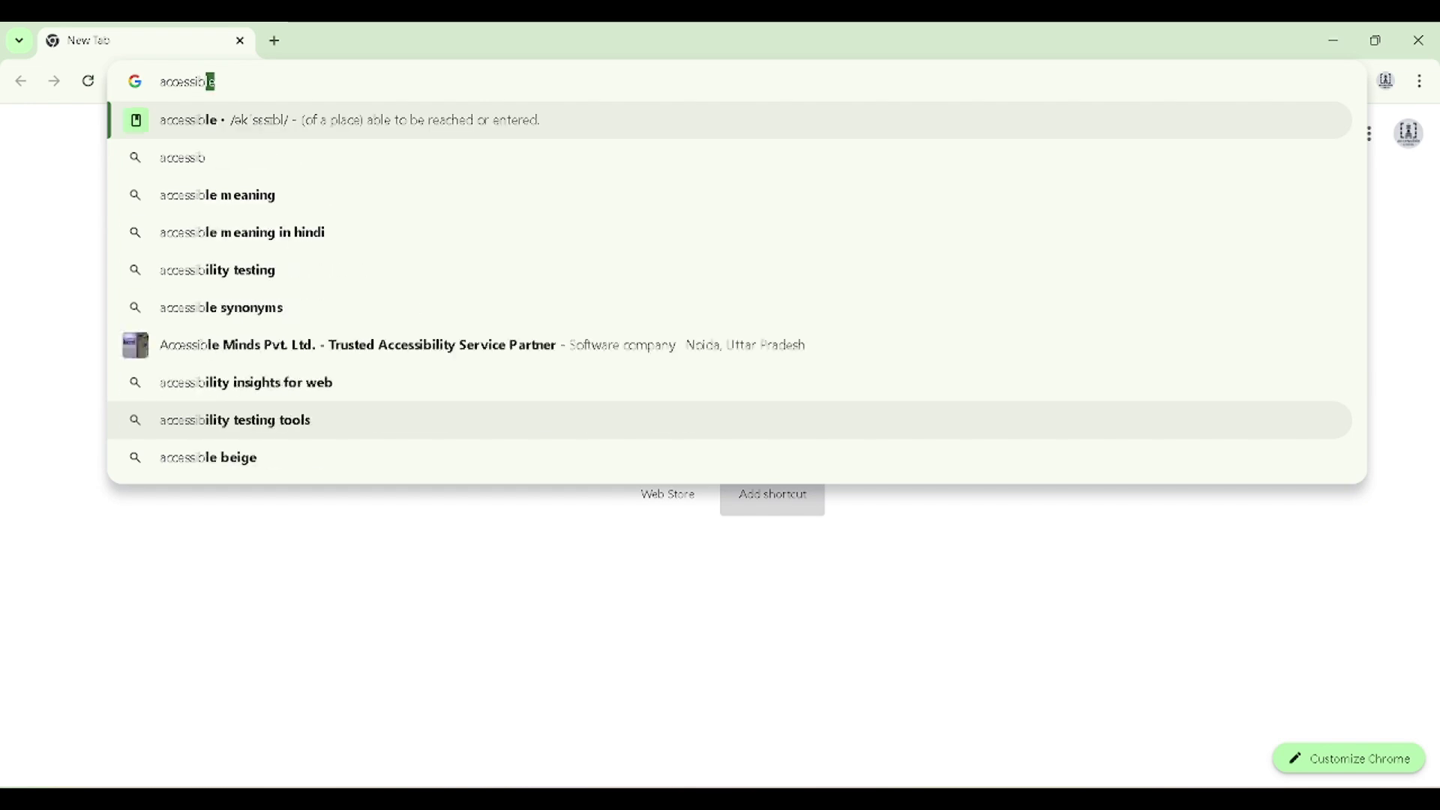
{"action": "type", "text": "lechess.in"}
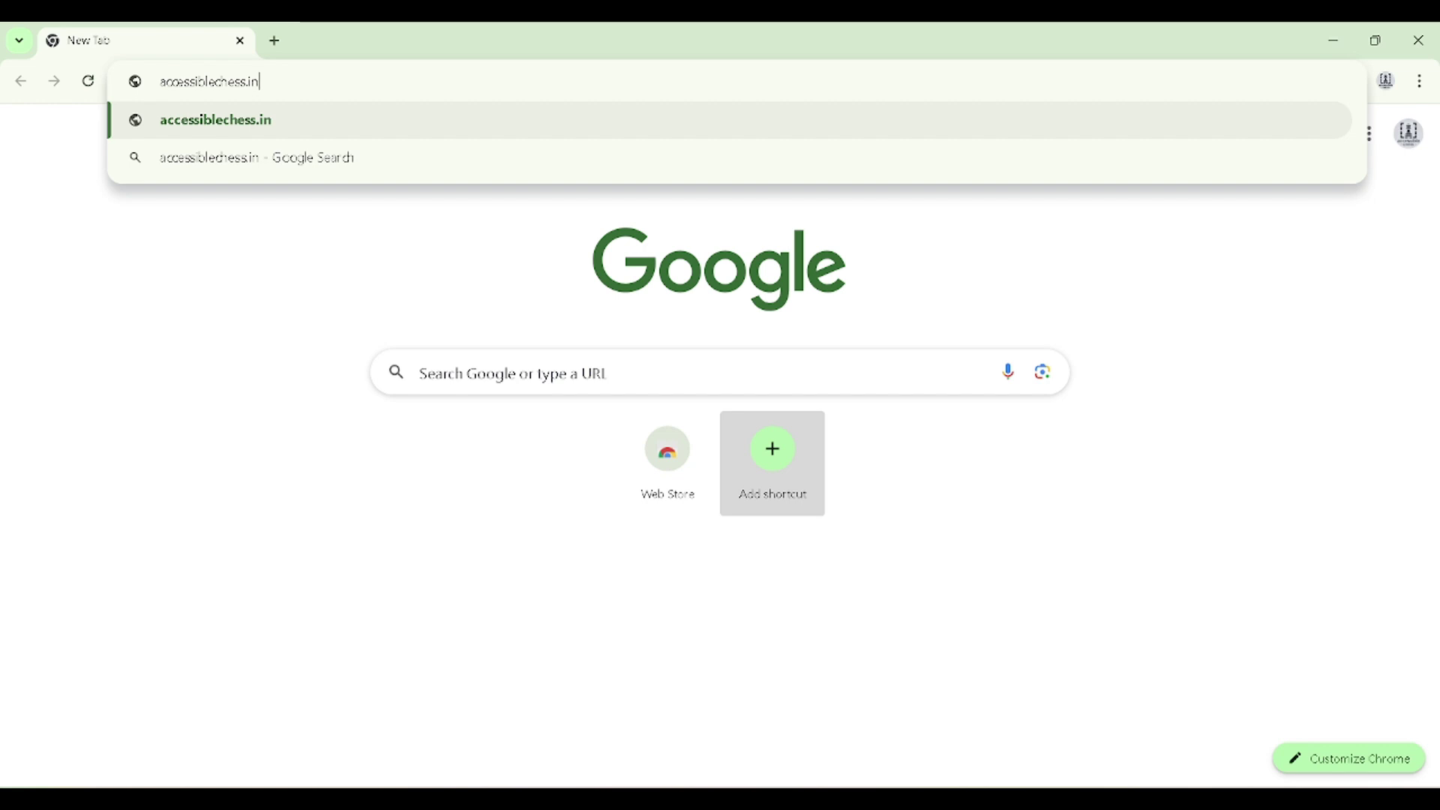
{"action": "key", "text": "Return"}
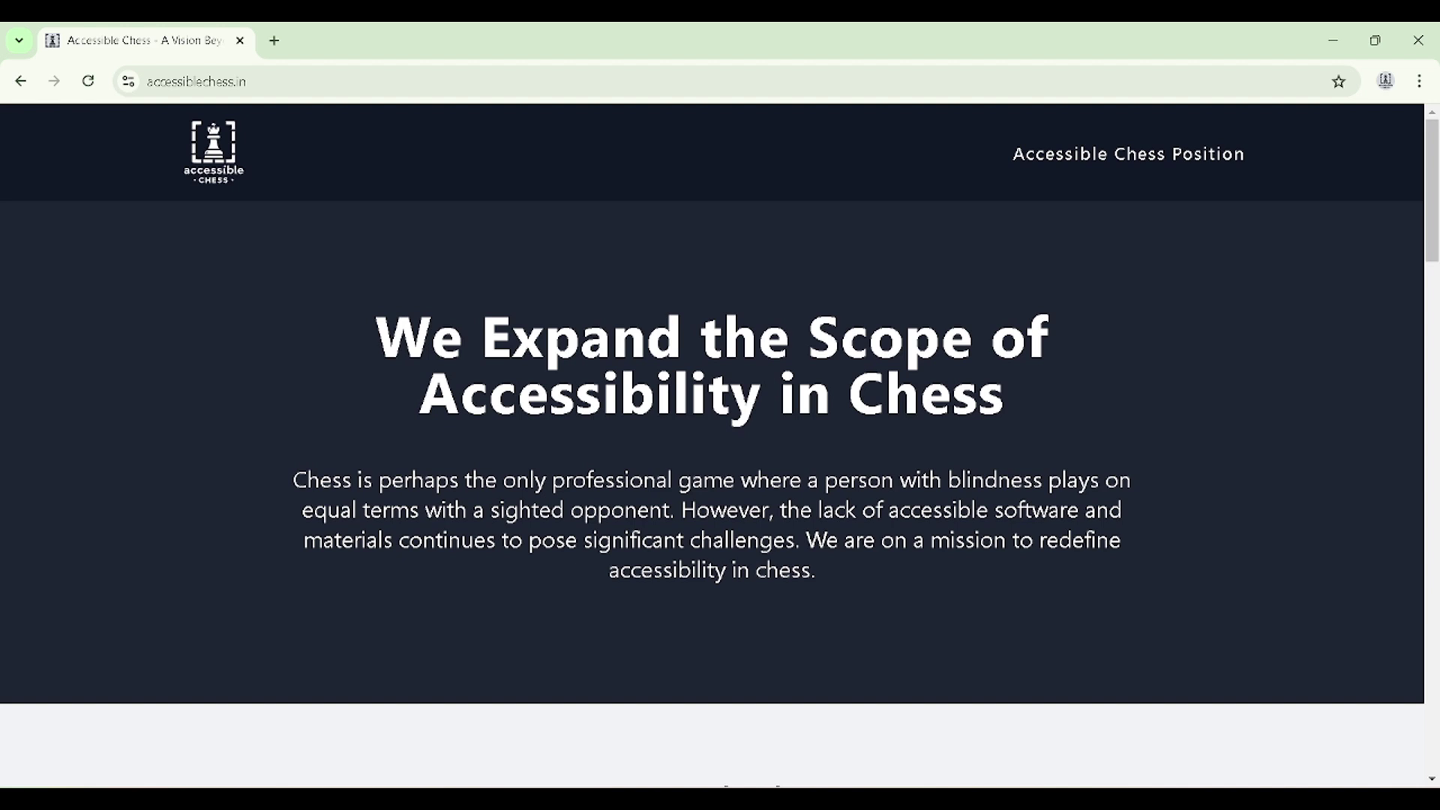
Tab past the site logo and SK Chess video links to Watch on YouTube
{"action": "key", "text": "Tab"}
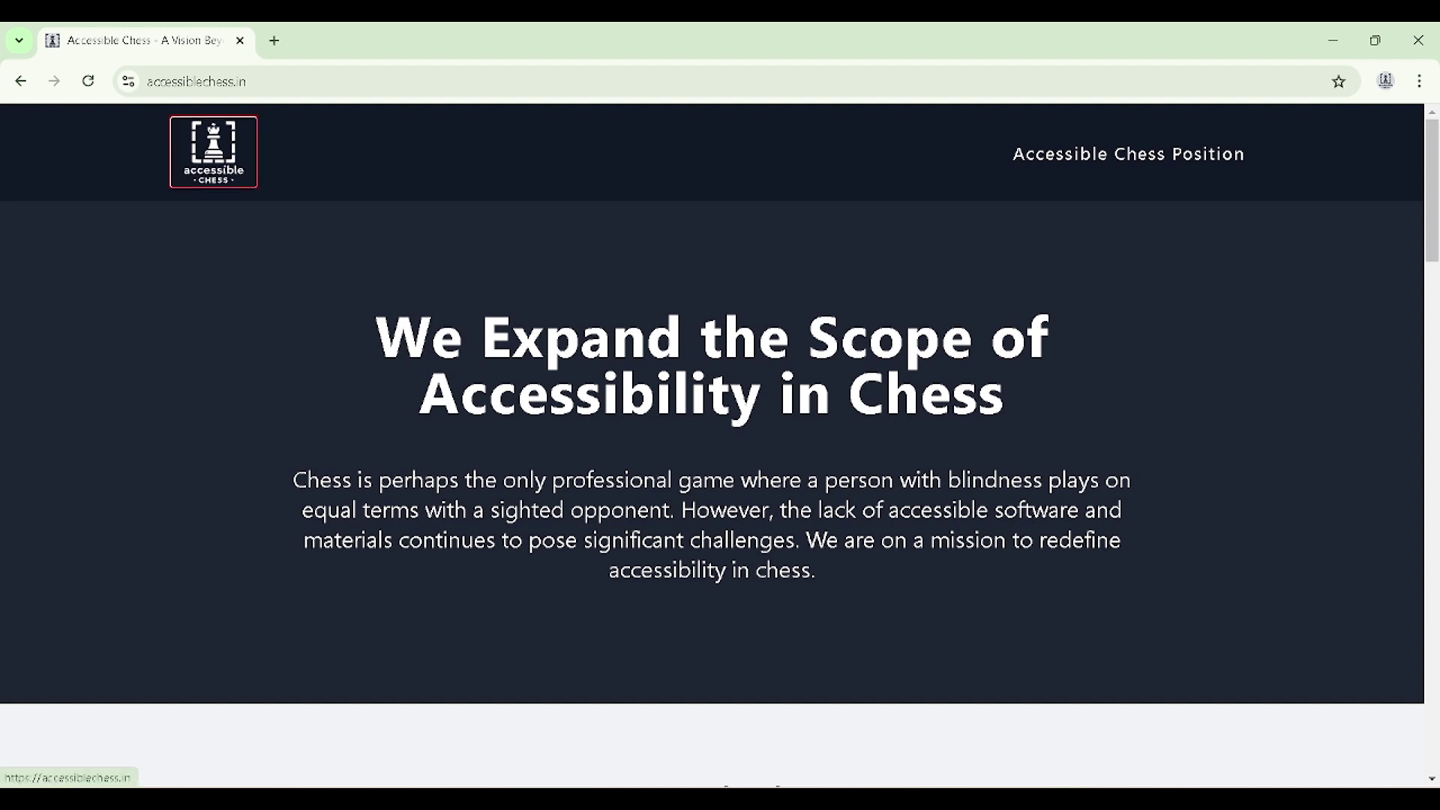
{"action": "key", "text": "Tab"}
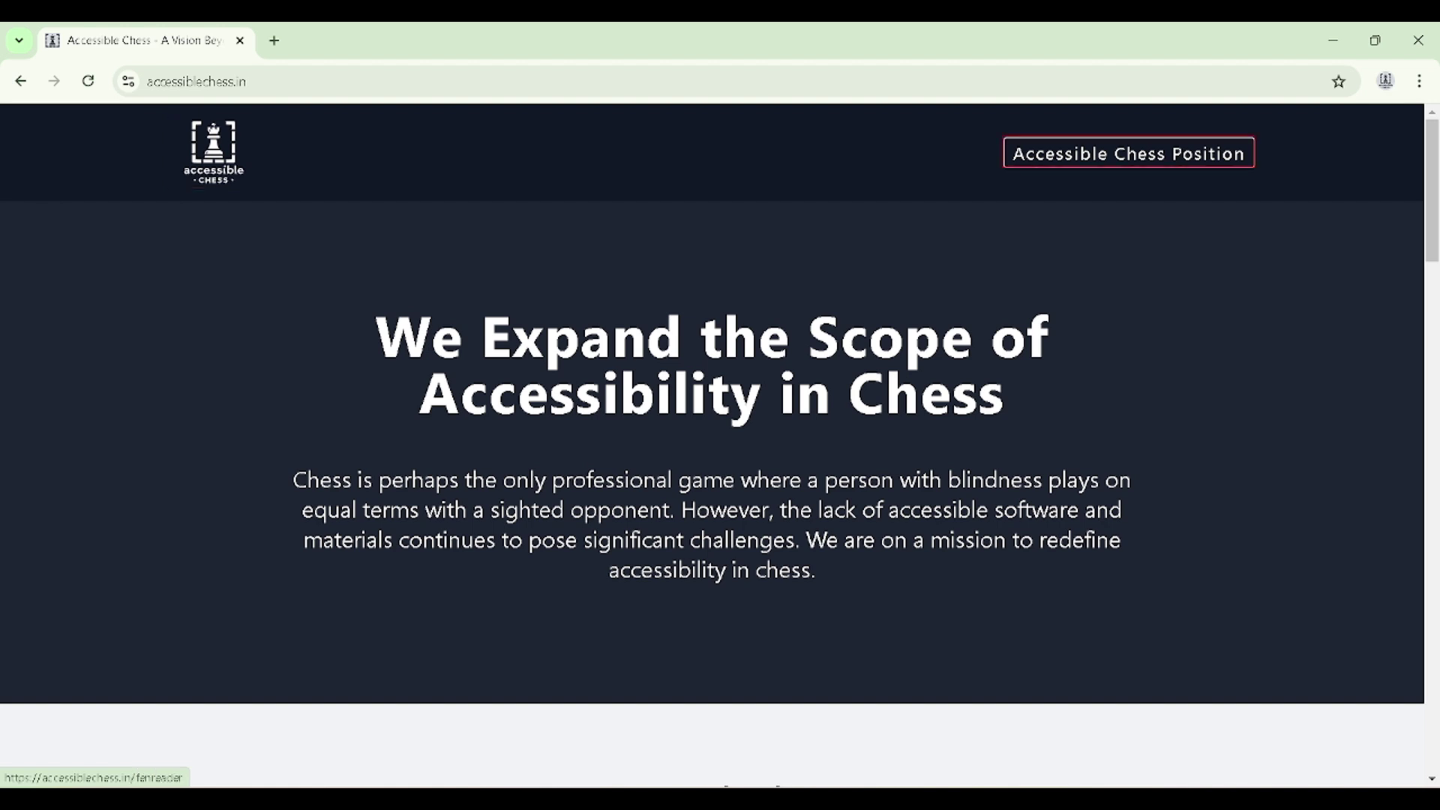
{"action": "key", "text": "Tab"}
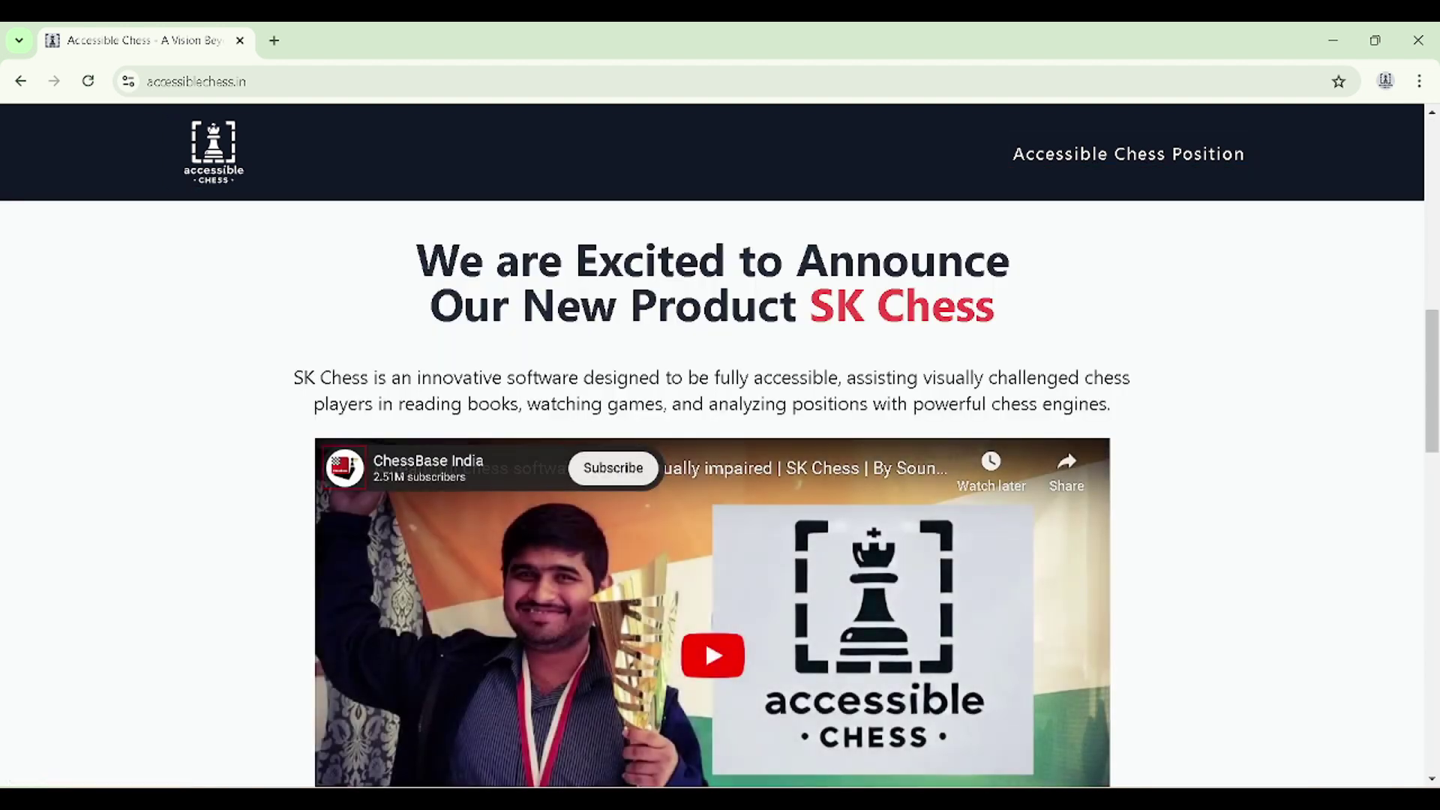
{"action": "key", "text": "Tab"}
{"action": "key", "text": "Tab"}
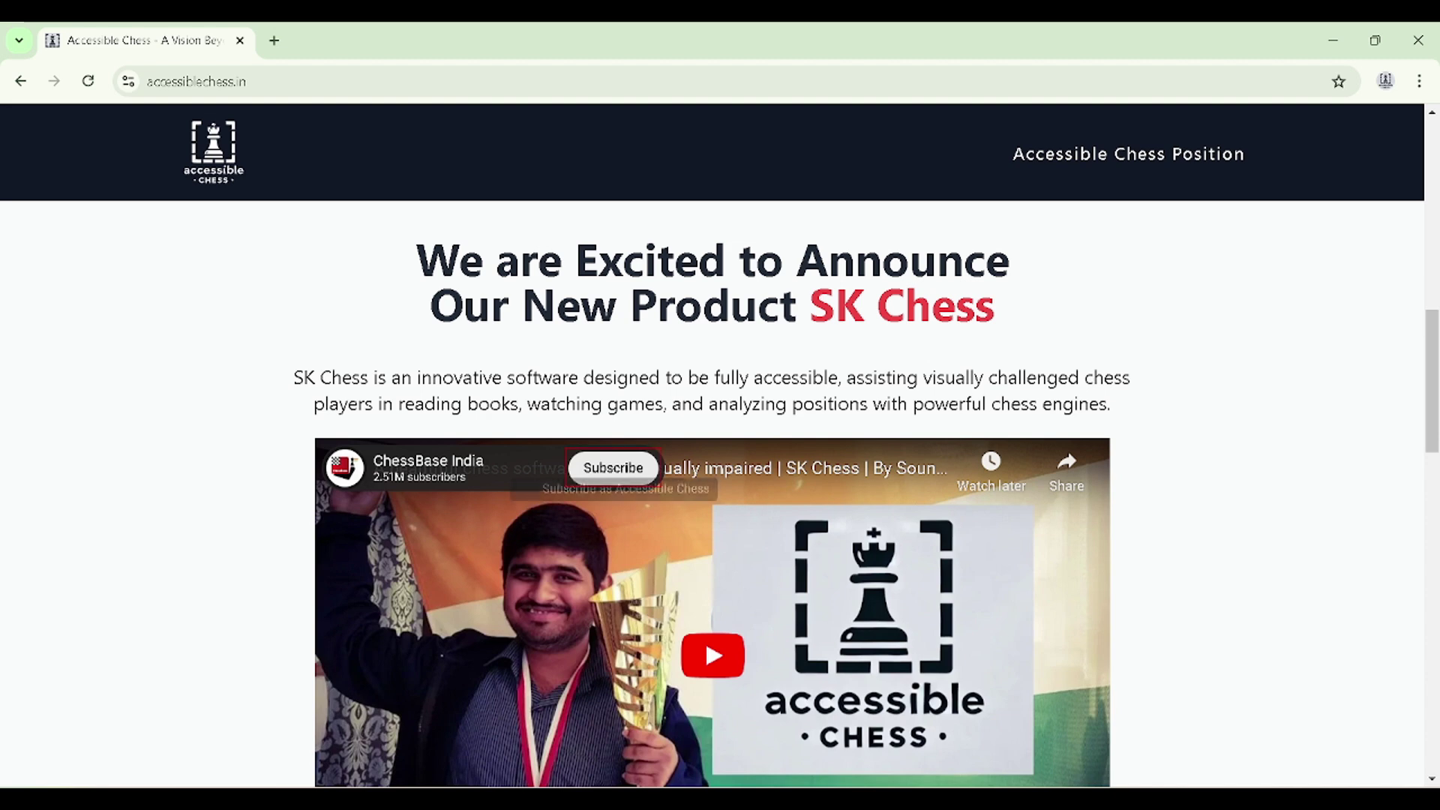
{"action": "key", "text": "Tab"}
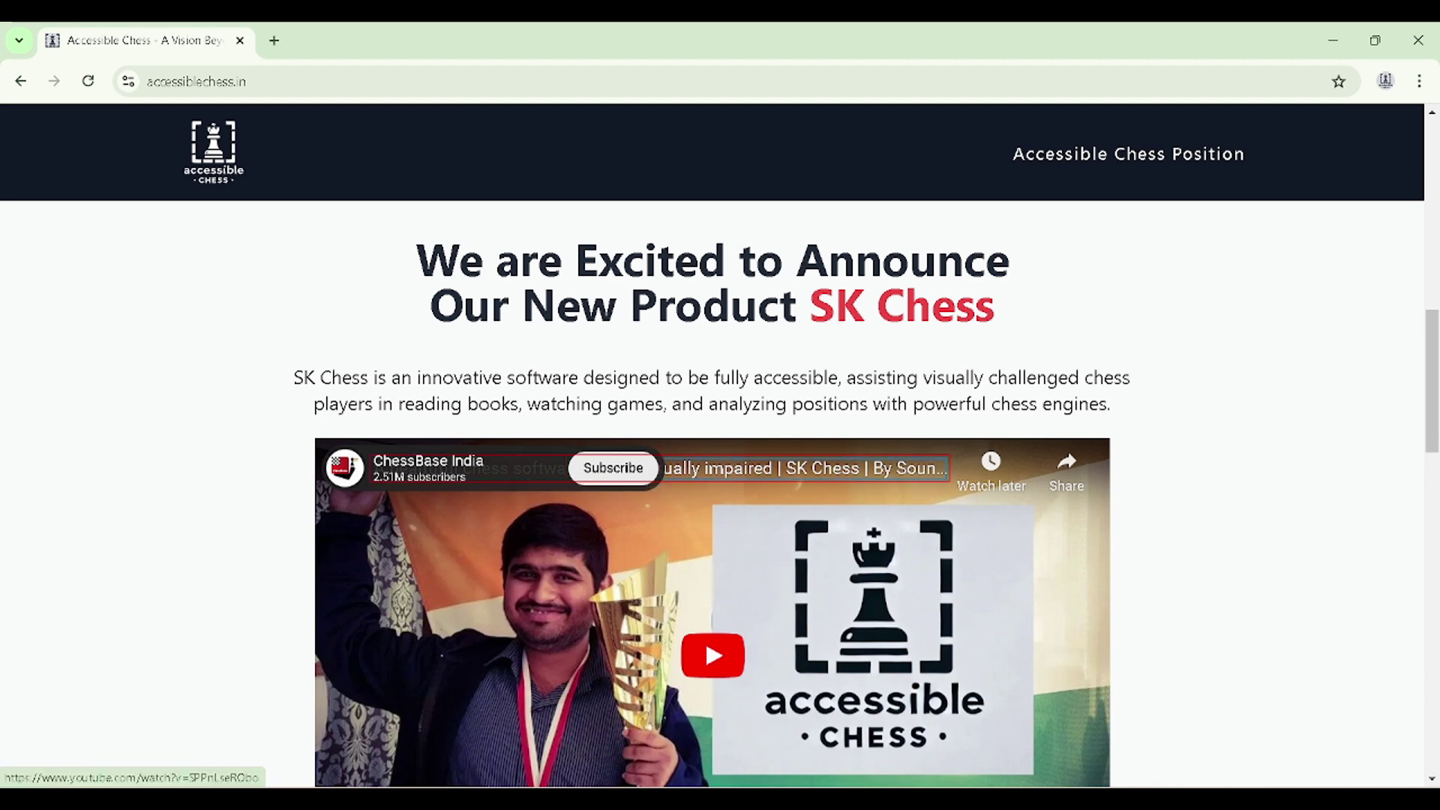
{"action": "key", "text": "Tab"}
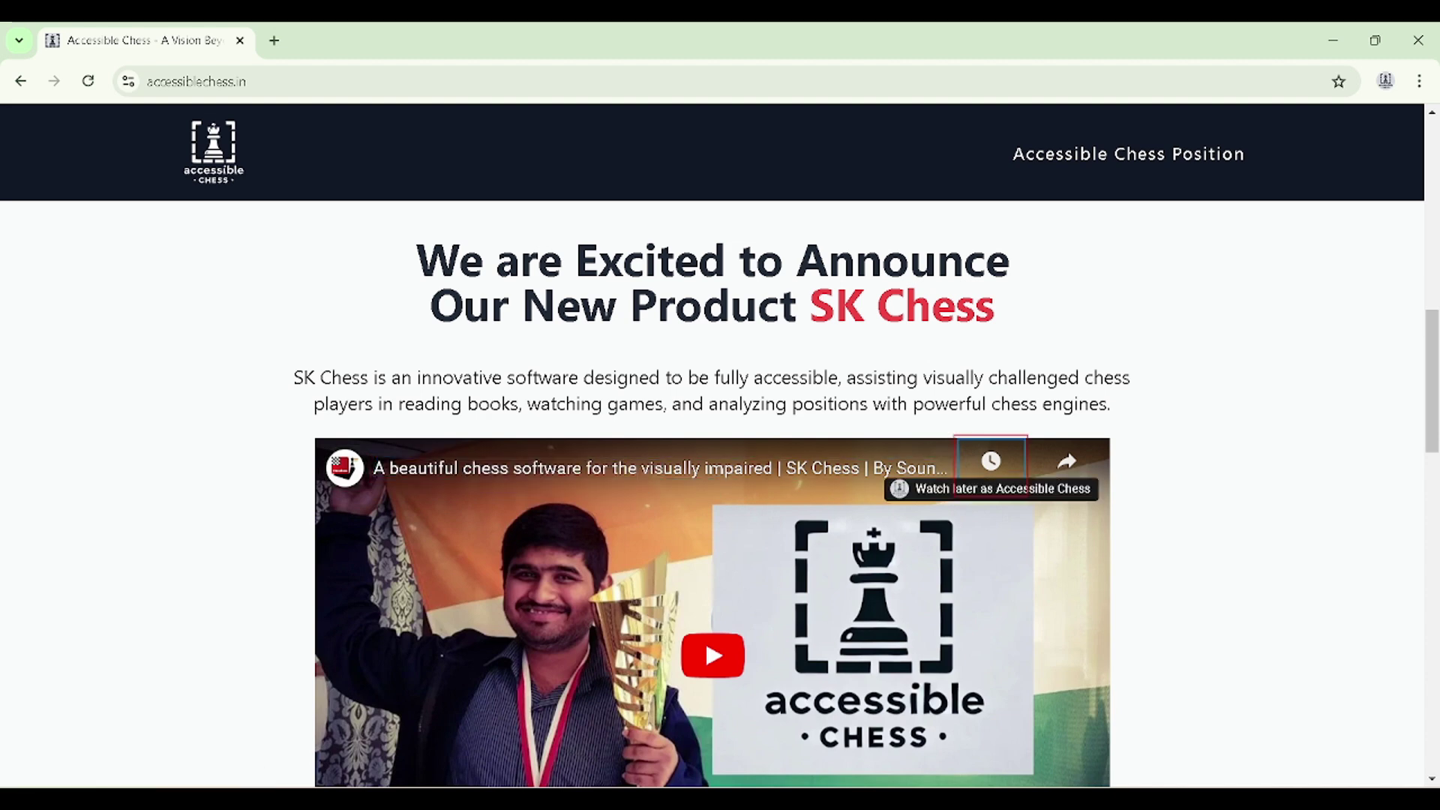
{"action": "key", "text": "Tab"}
{"action": "key", "text": "Tab"}
{"action": "key", "text": "Tab"}
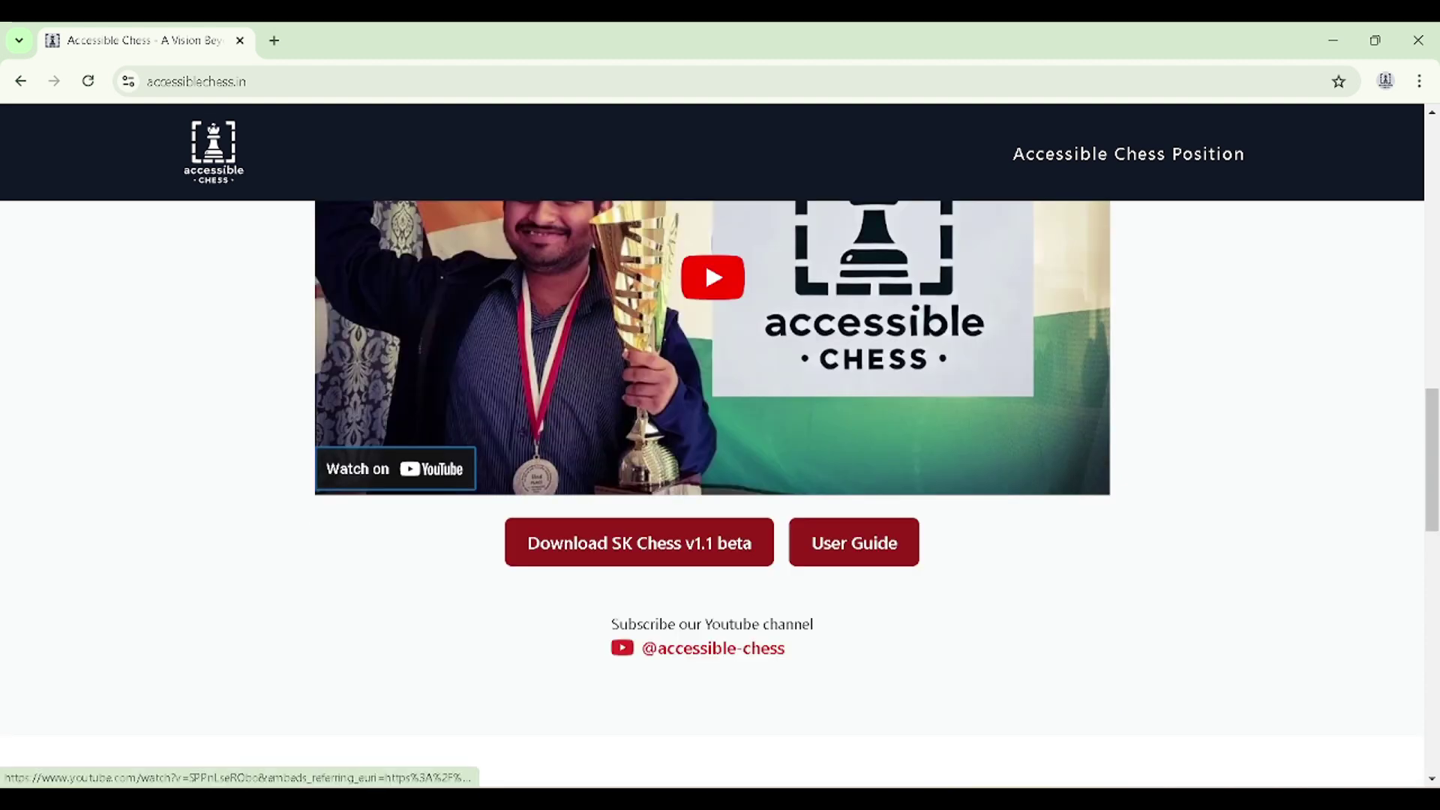
{"action": "key", "text": "Tab"}
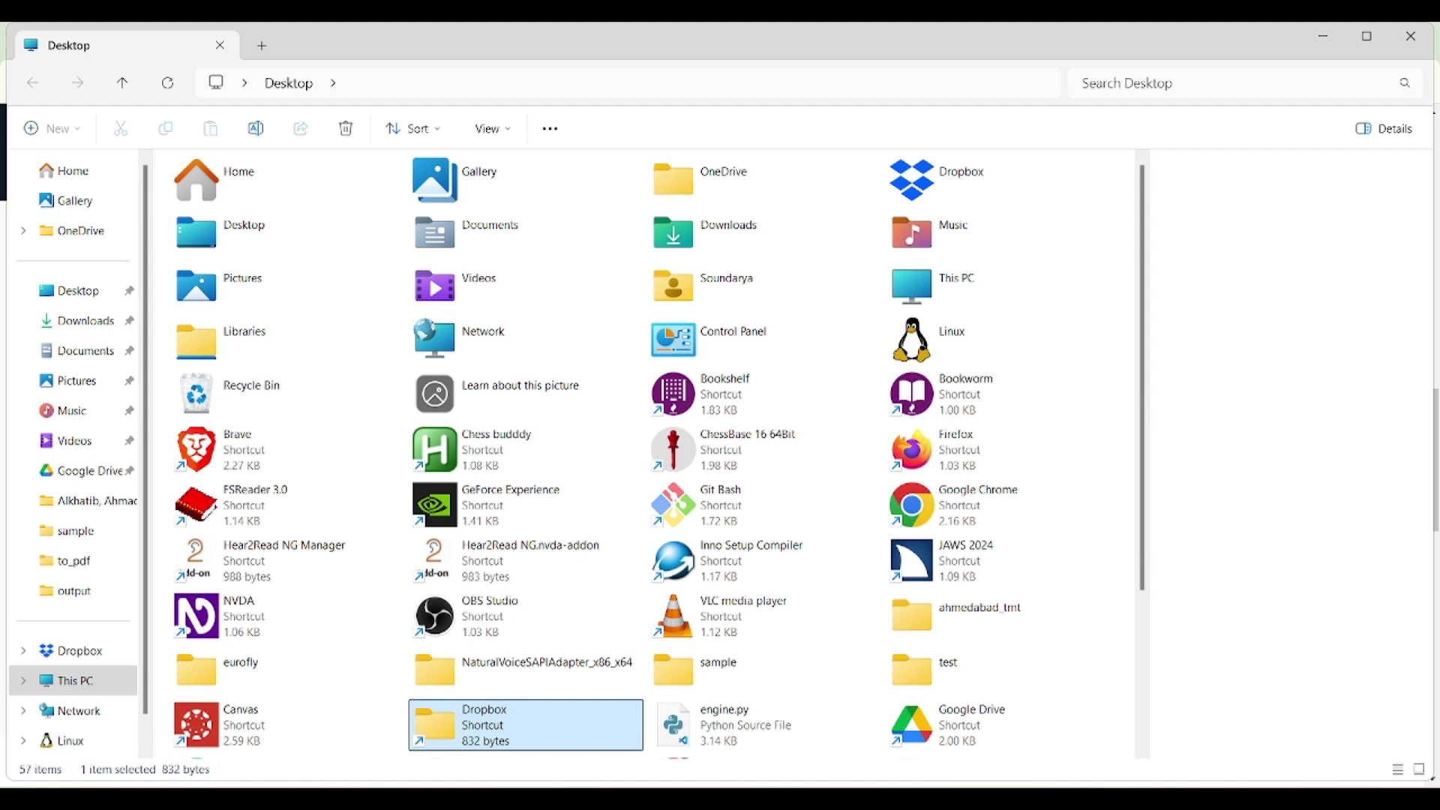
Open the Downloads folder and pick setup_sk_chess_1.1_beta.exe
{"action": "key", "text": "d"}
{"action": "key", "text": "d"}
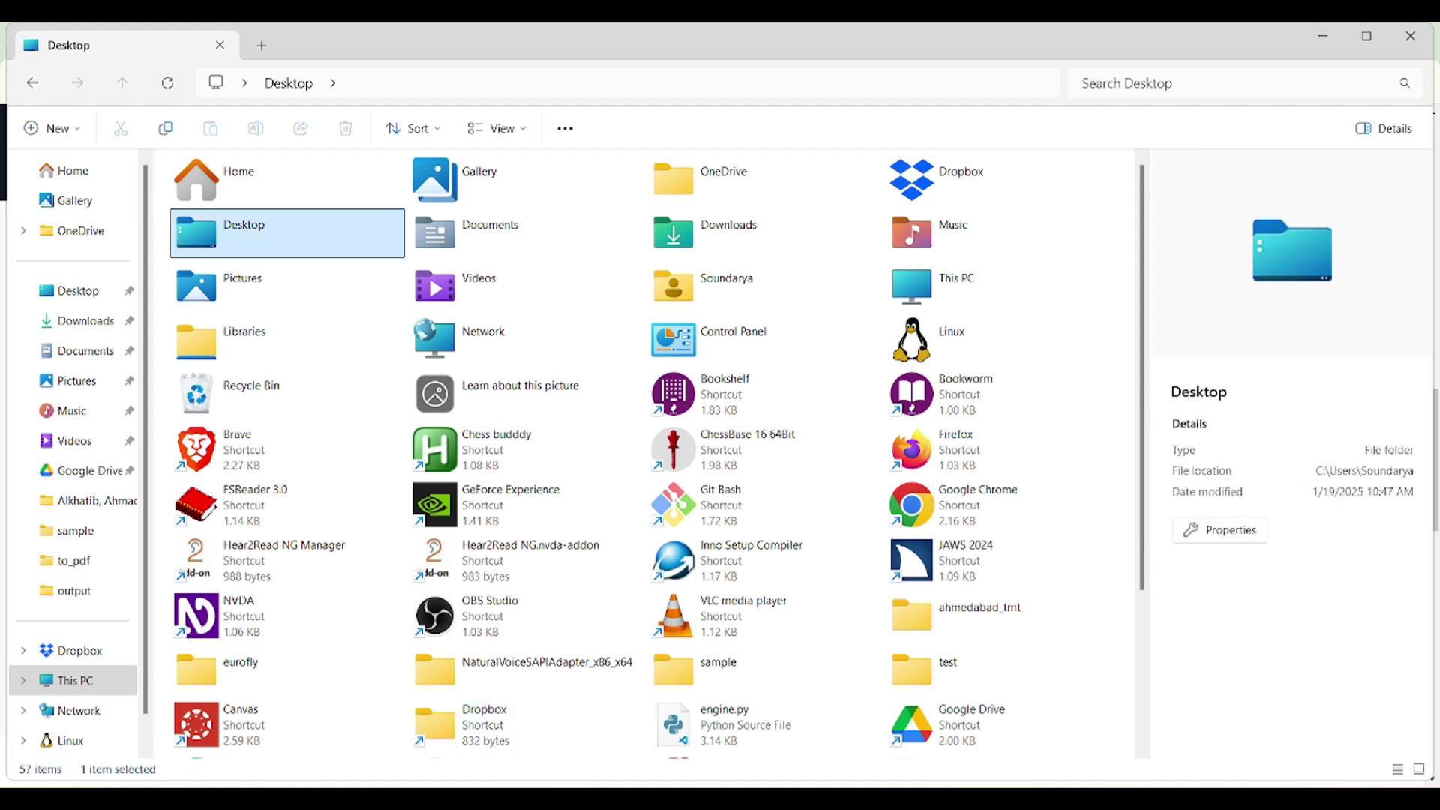
{"action": "key", "text": "d"}
{"action": "key", "text": "d"}
{"action": "key", "text": "Return"}
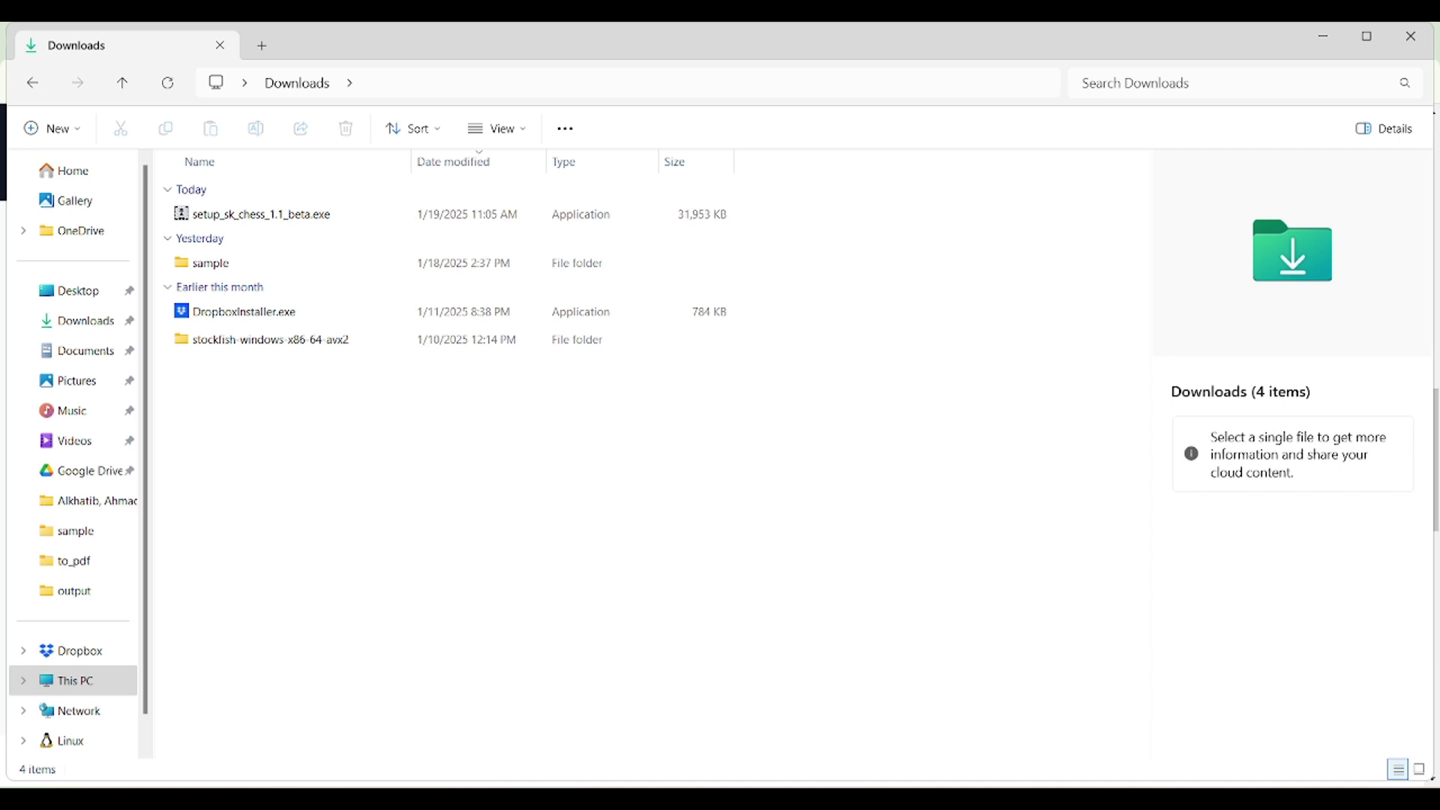
{"action": "left_click", "coordinate": [261, 214]}
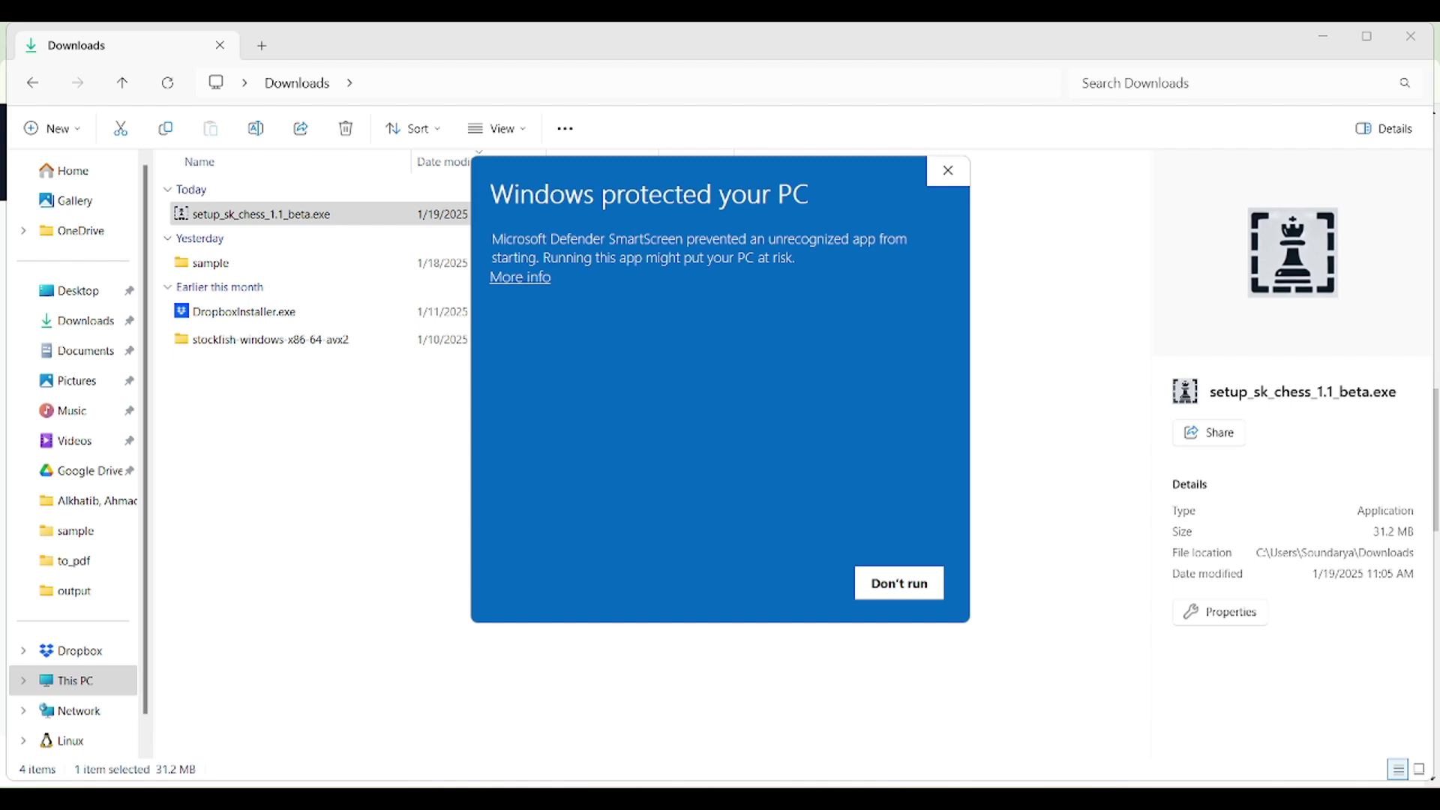
Expand More info in the SmartScreen warning and choose Run anyway
{"action": "key", "text": "Tab"}
{"action": "key", "text": "Return"}
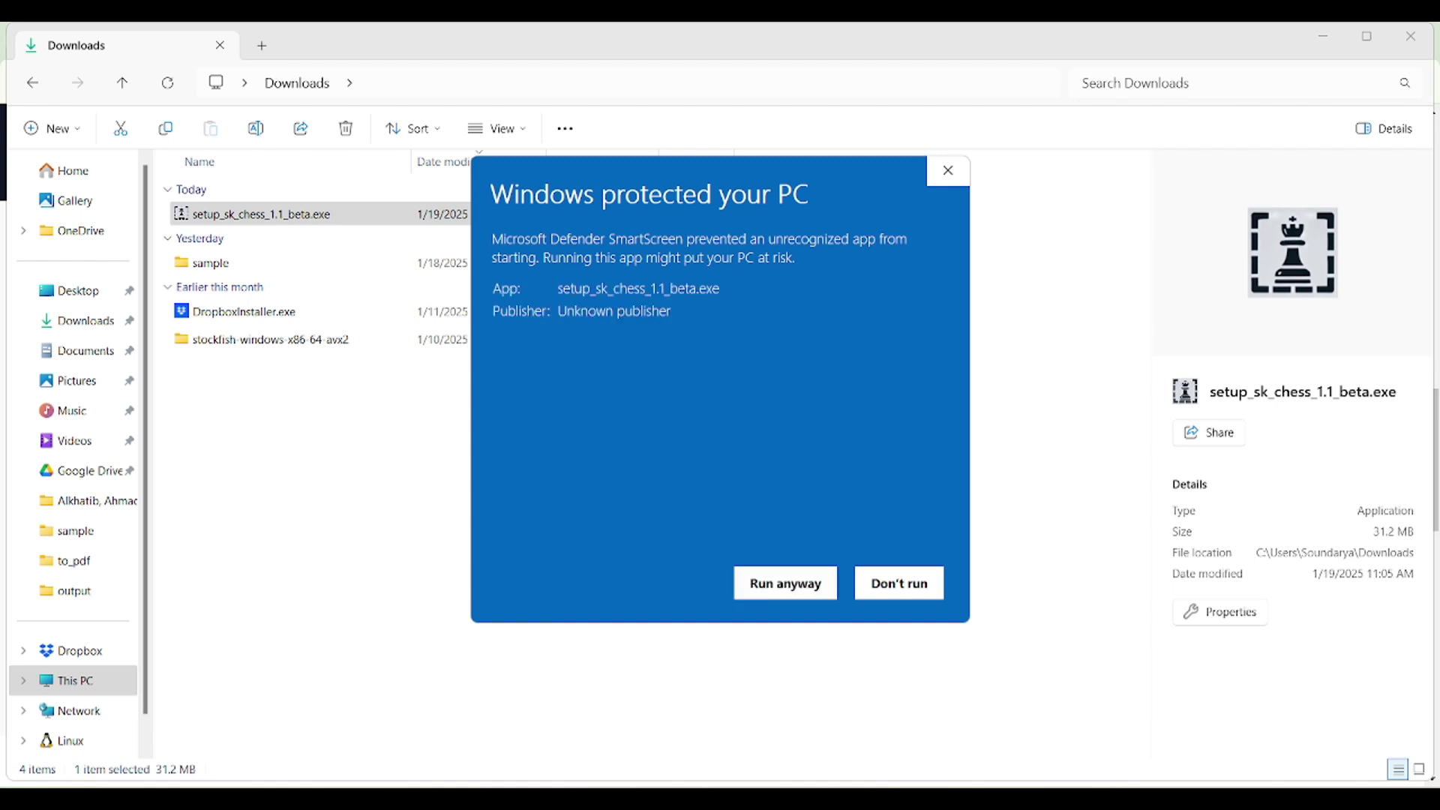
{"action": "key", "text": "Tab"}
{"action": "key", "text": "Return"}
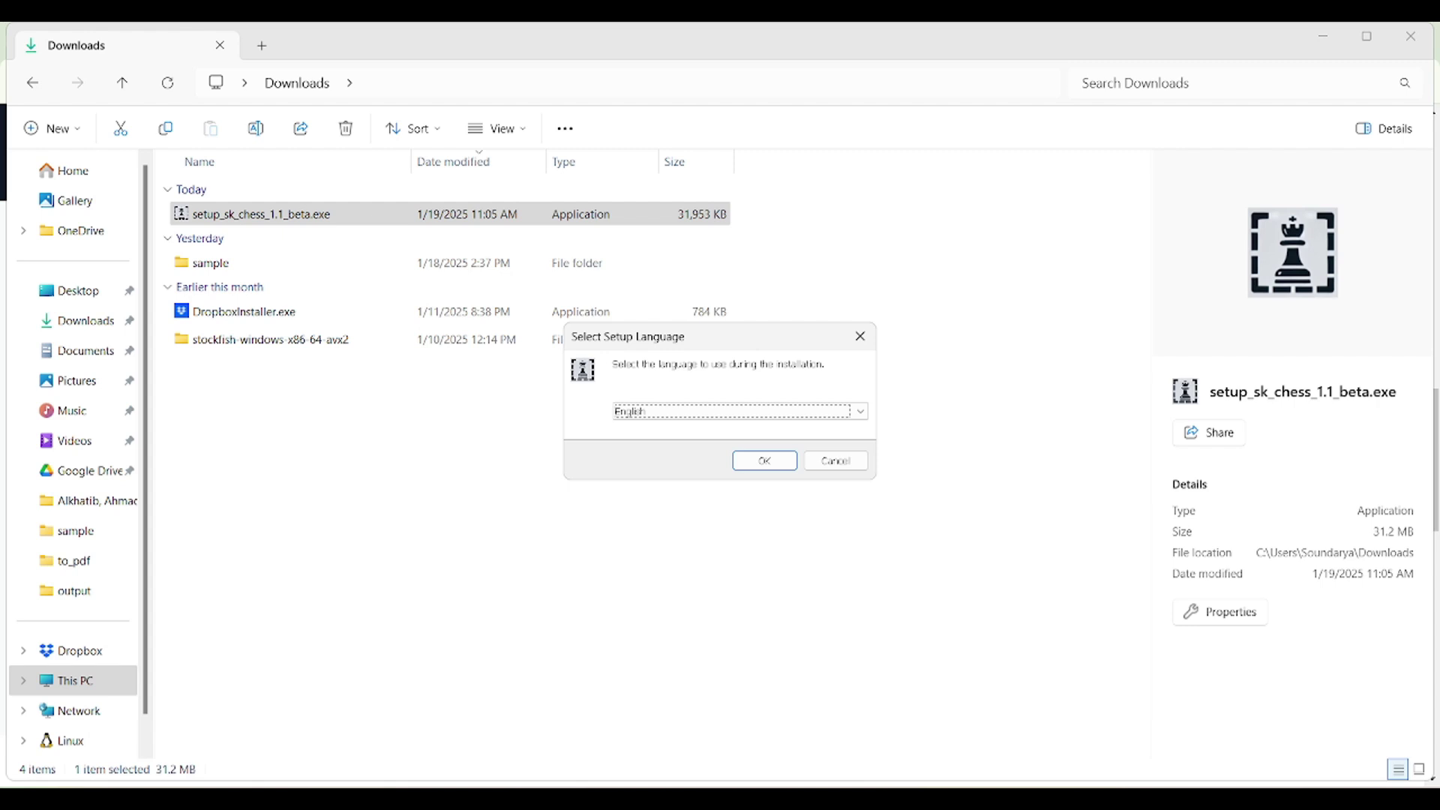
Install SK Chess 1.1 Beta in English with a desktop shortcut, launching it at Finish
{"action": "key", "text": "Return"}
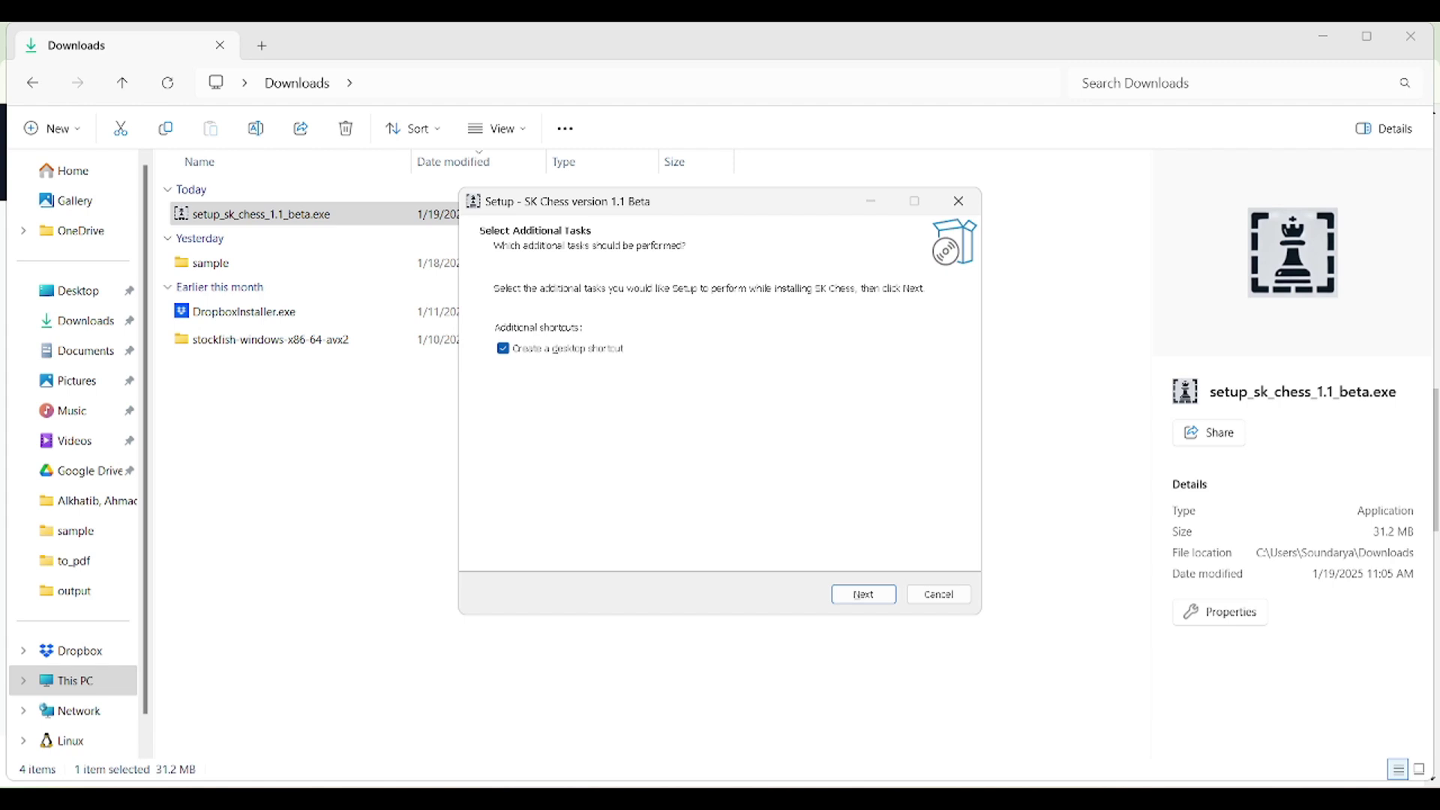
{"action": "key", "text": "Tab"}
{"action": "key", "text": "Return"}
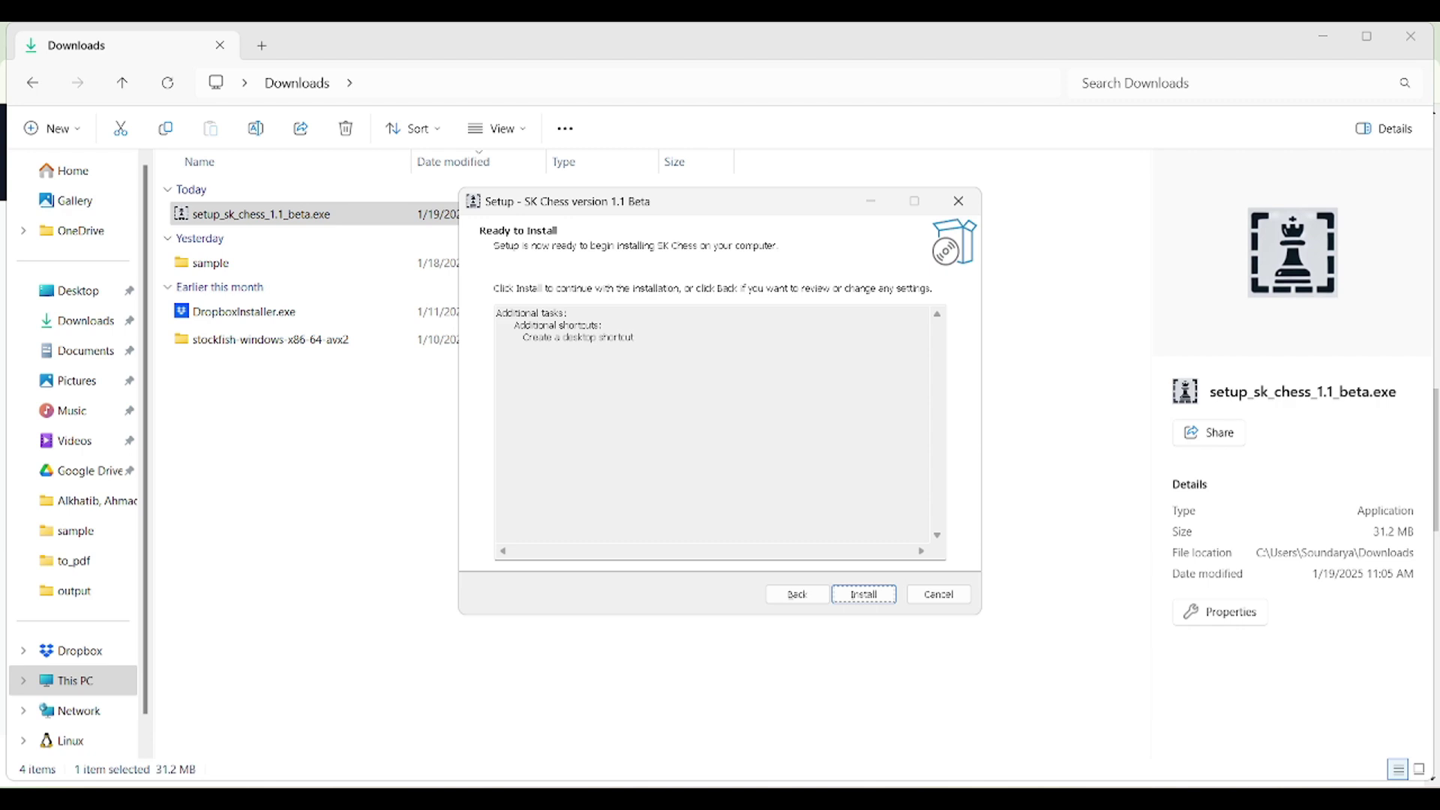
{"action": "key", "text": "Return"}
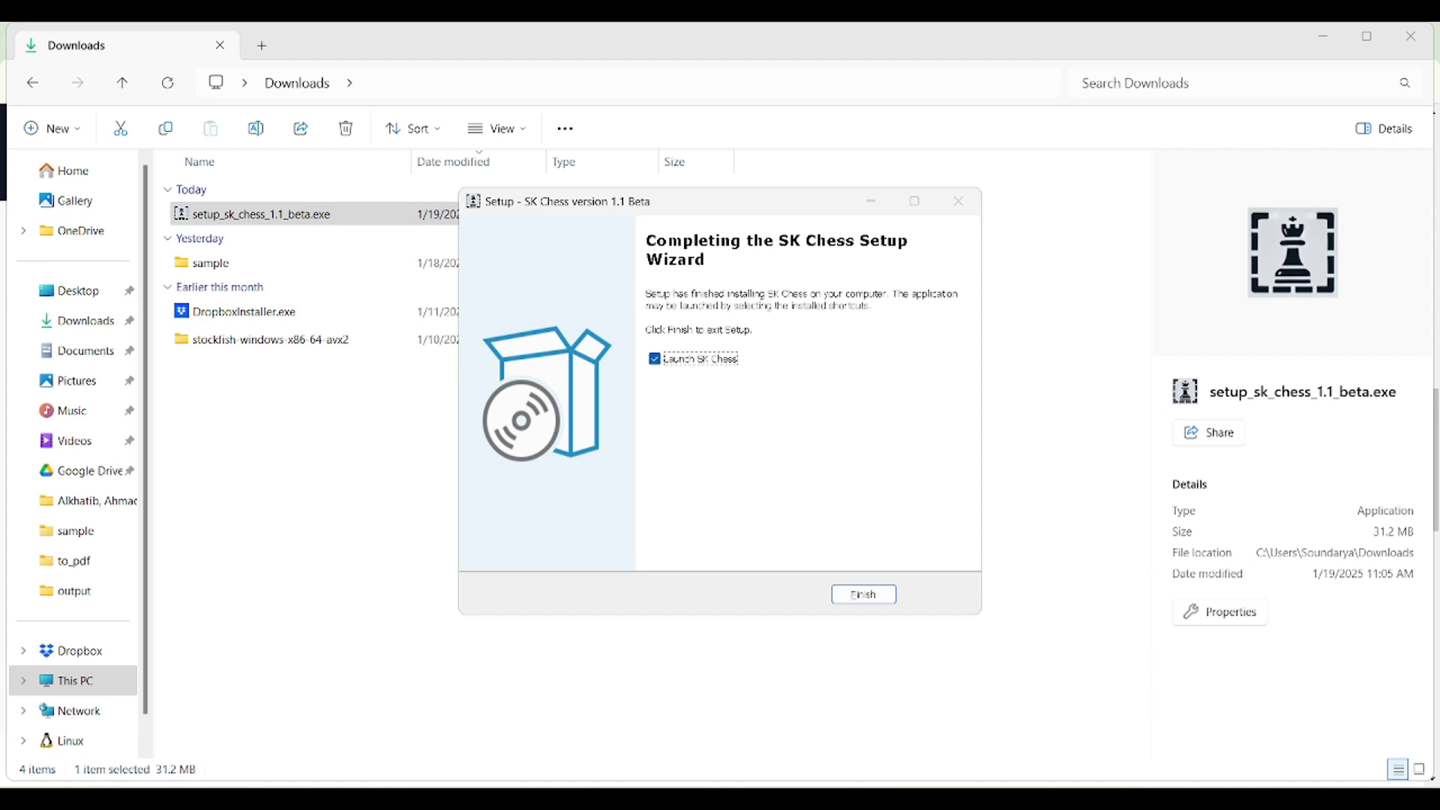
{"action": "key", "text": "Tab"}
{"action": "key", "text": "Return"}
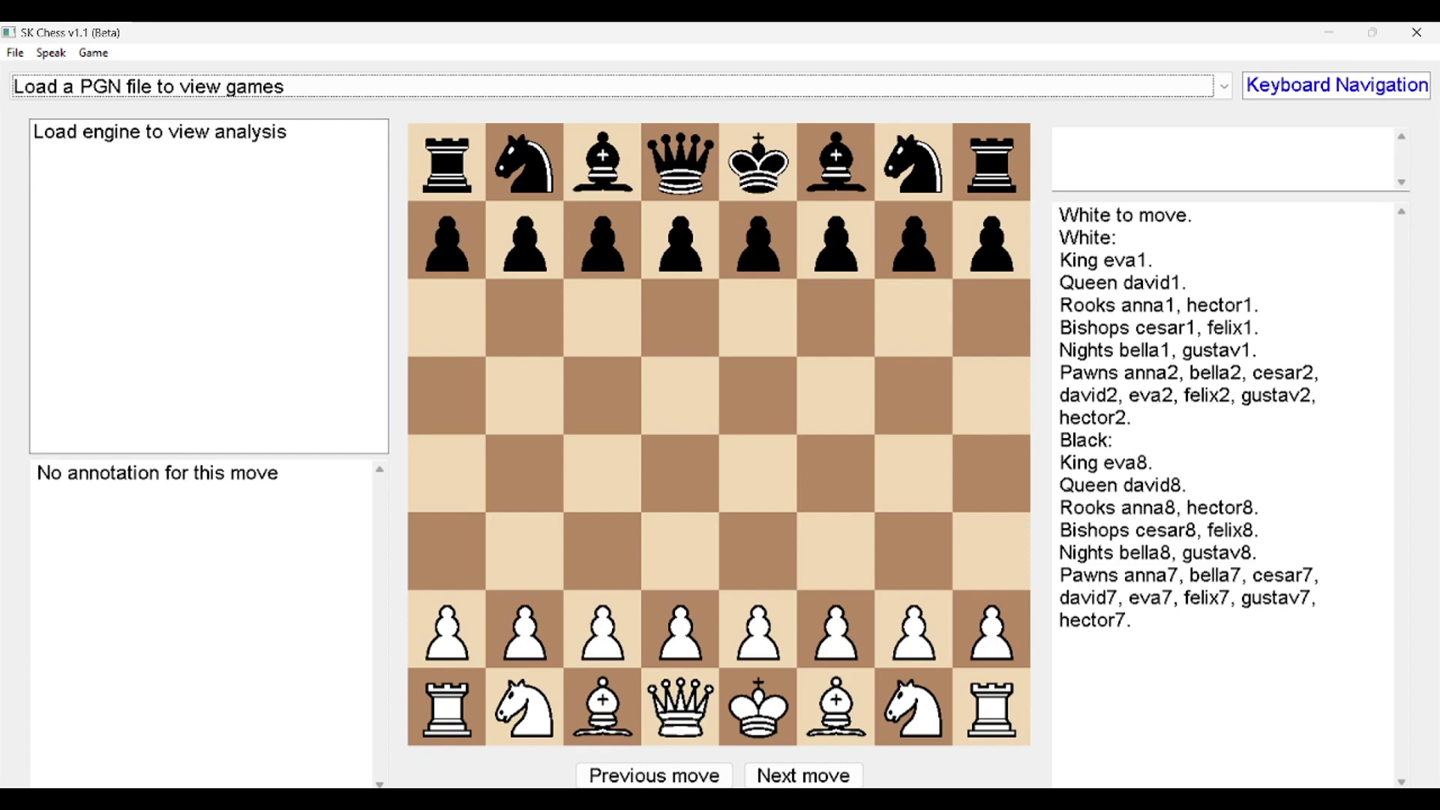
Check the Downloads window, return to SK Chess, and close SK Chess with Alt+F4
{"action": "key", "text": "alt+Tab"}
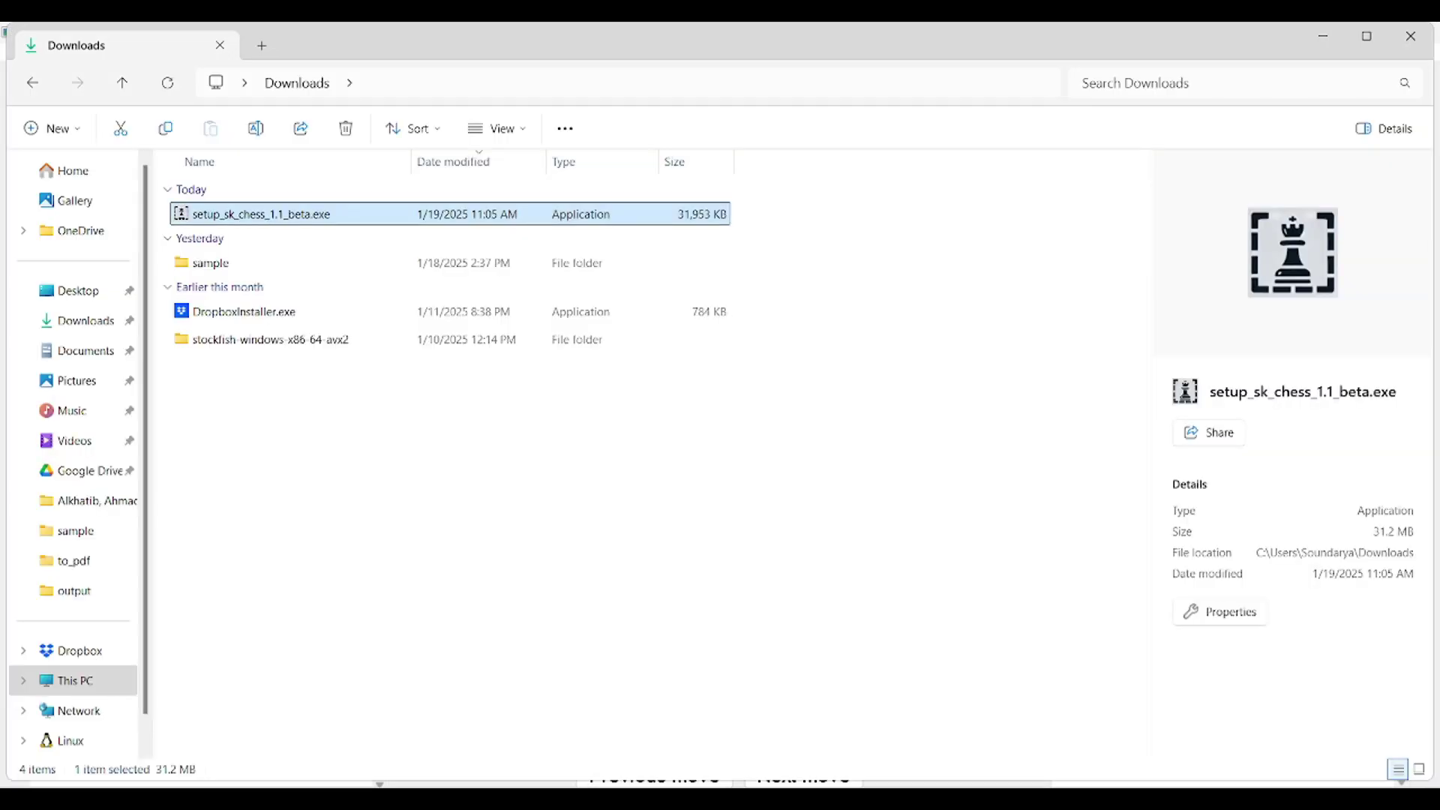
{"action": "key", "text": "alt+Tab"}
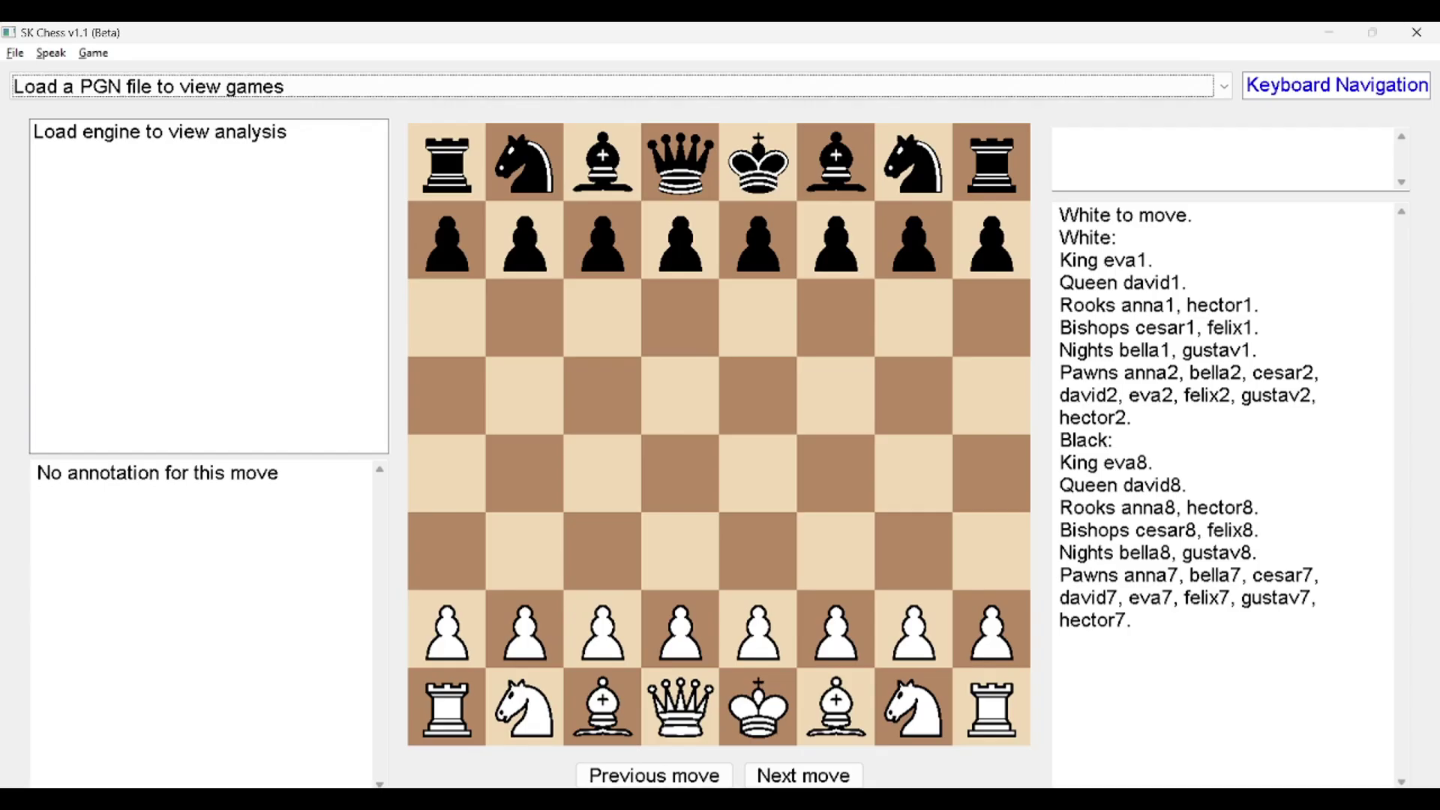
{"action": "key", "text": "alt+Tab"}
{"action": "key", "text": "alt+Tab"}
{"action": "key", "text": "Tab"}
{"action": "key", "text": "alt+Tab"}
{"action": "key", "text": "alt+Tab"}
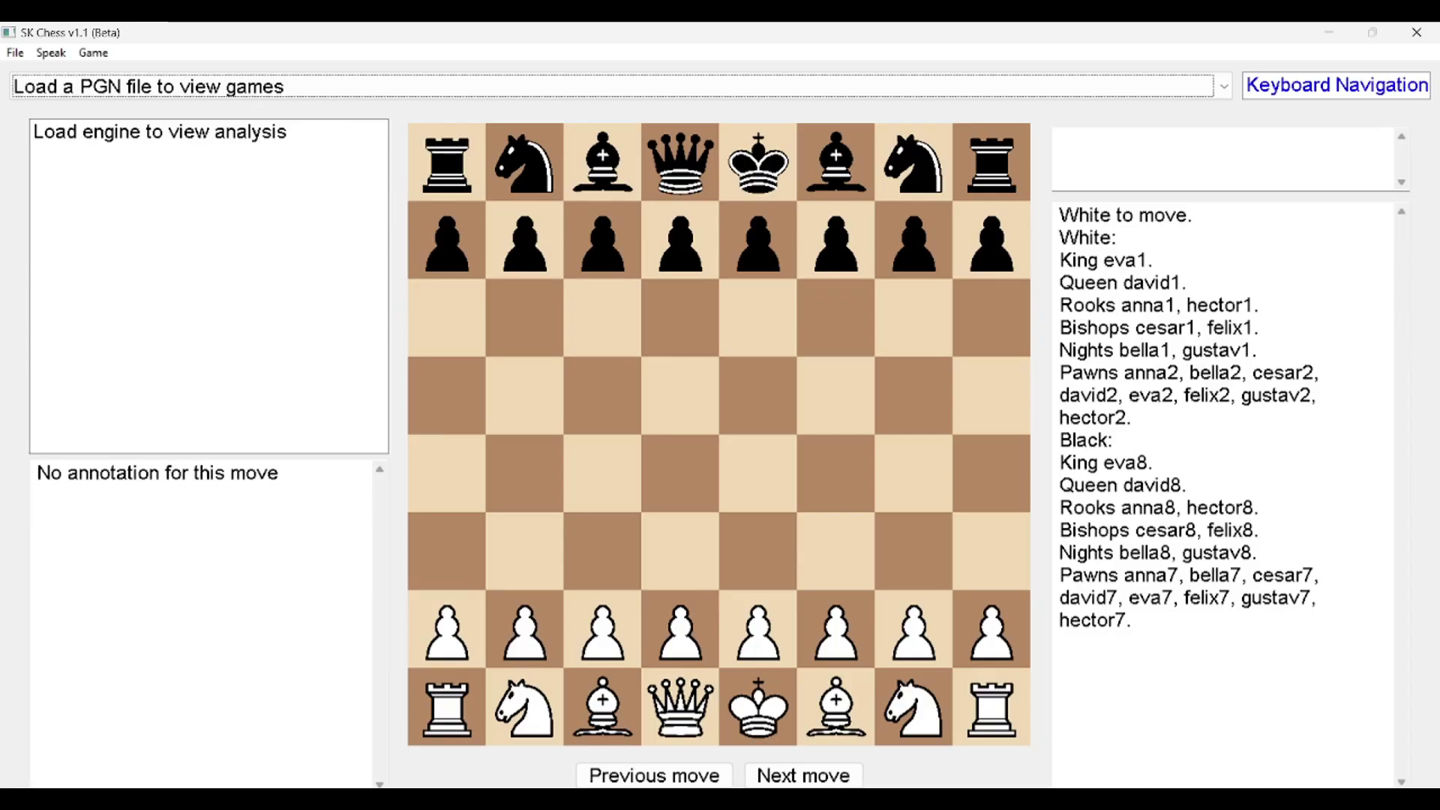
{"action": "key", "text": "alt+F4"}
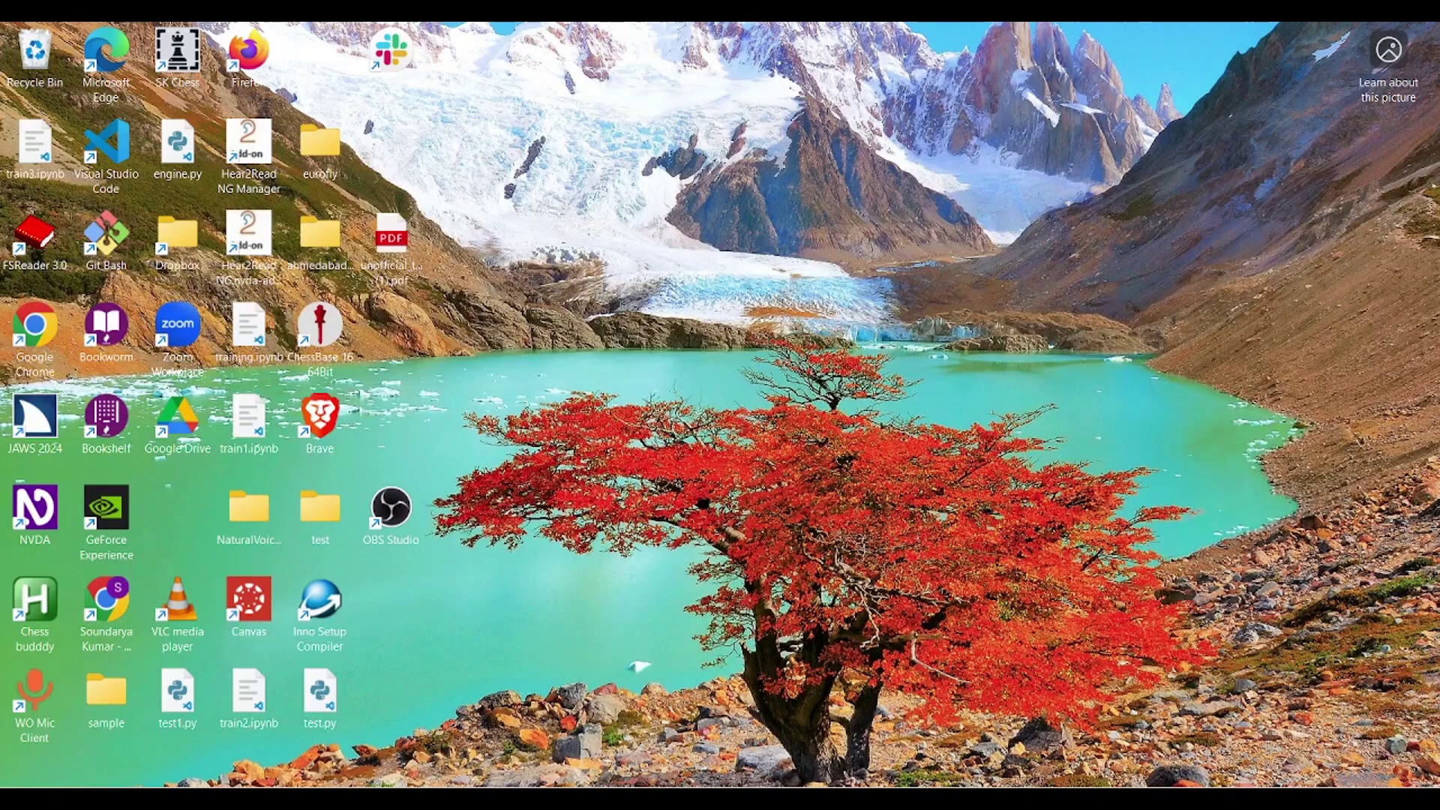
Select the SK Chess shortcut among the desktop icons and launch it
{"action": "key", "text": "g"}
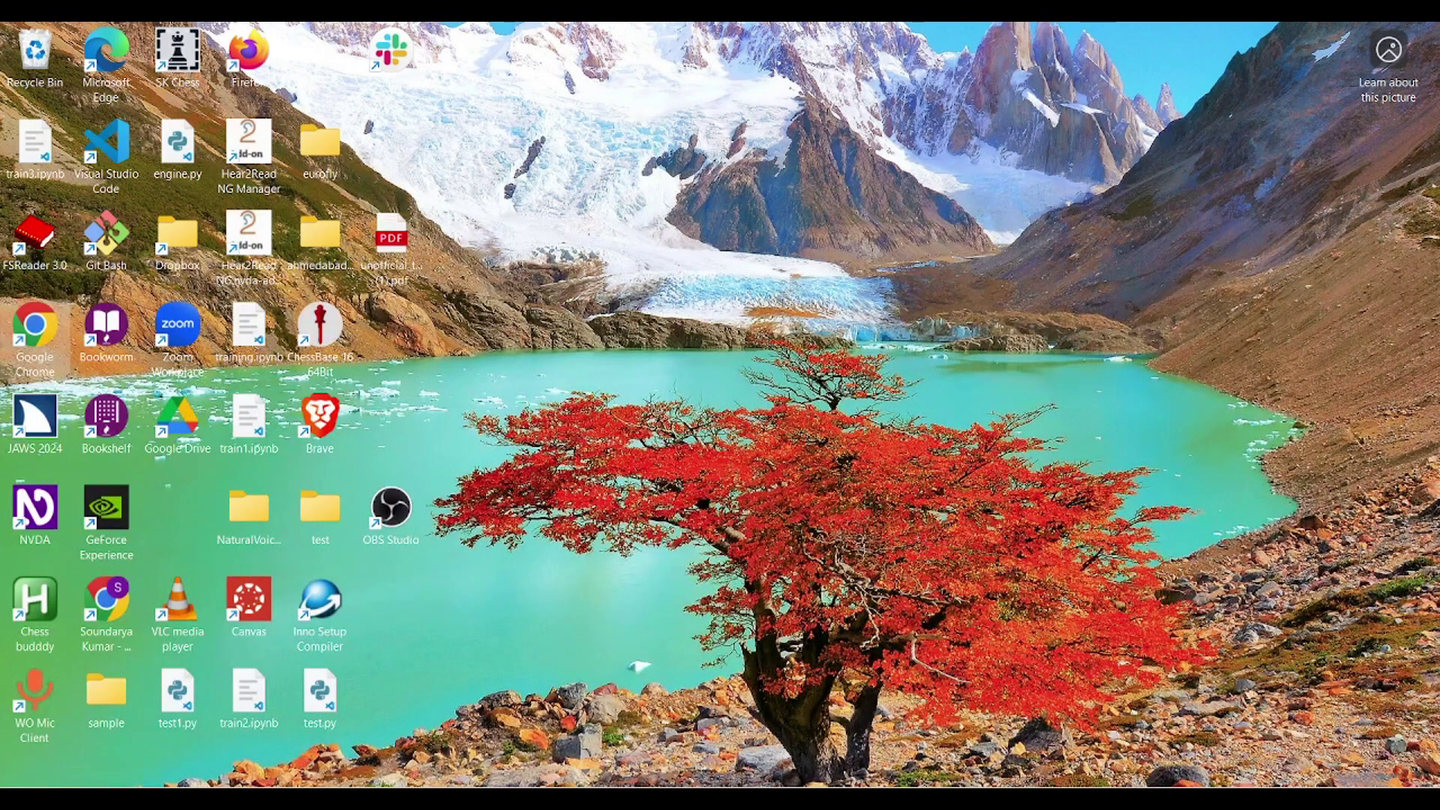
{"action": "left_click", "coordinate": [106, 608]}
{"action": "left_click", "coordinate": [105, 698]}
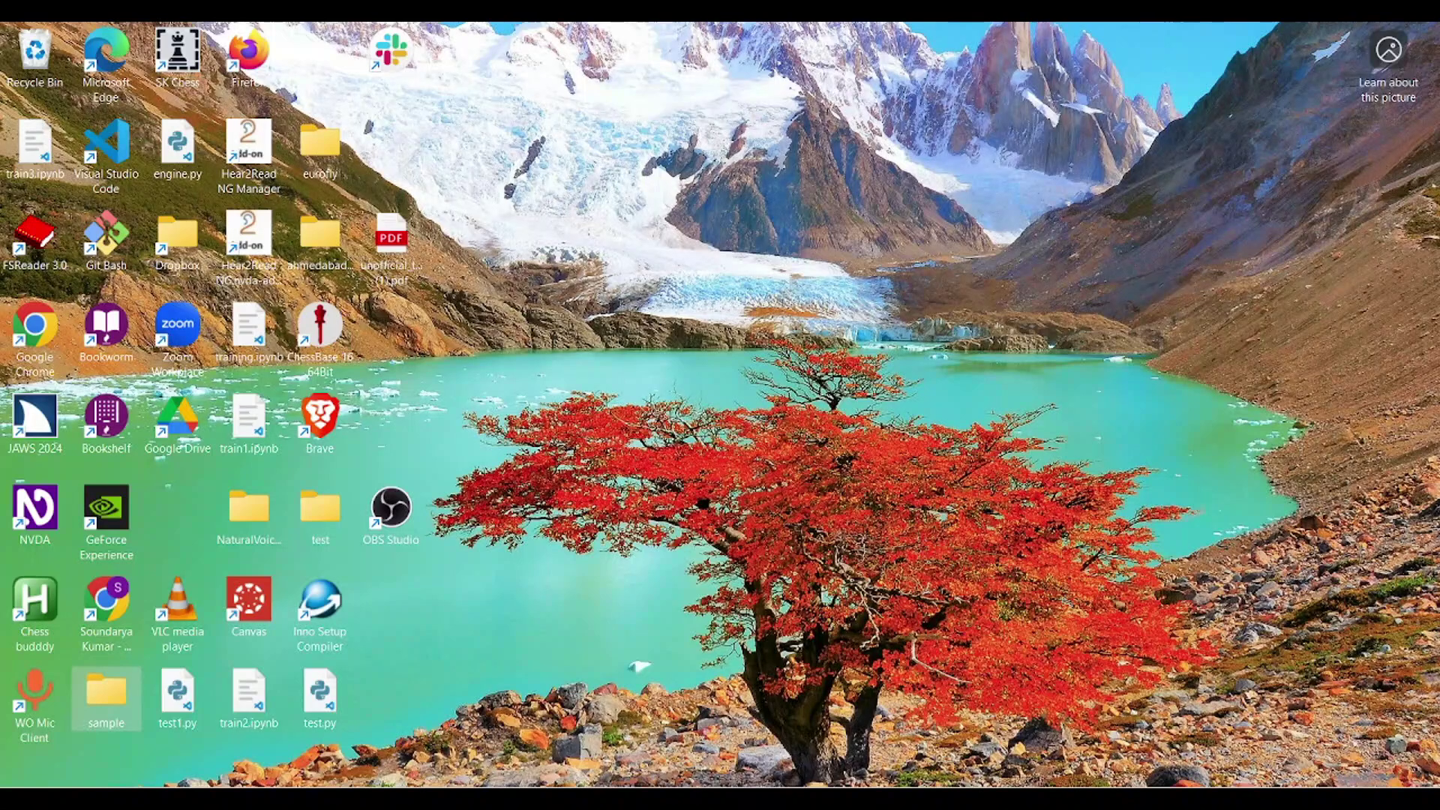
{"action": "key", "text": "ctrl+space"}
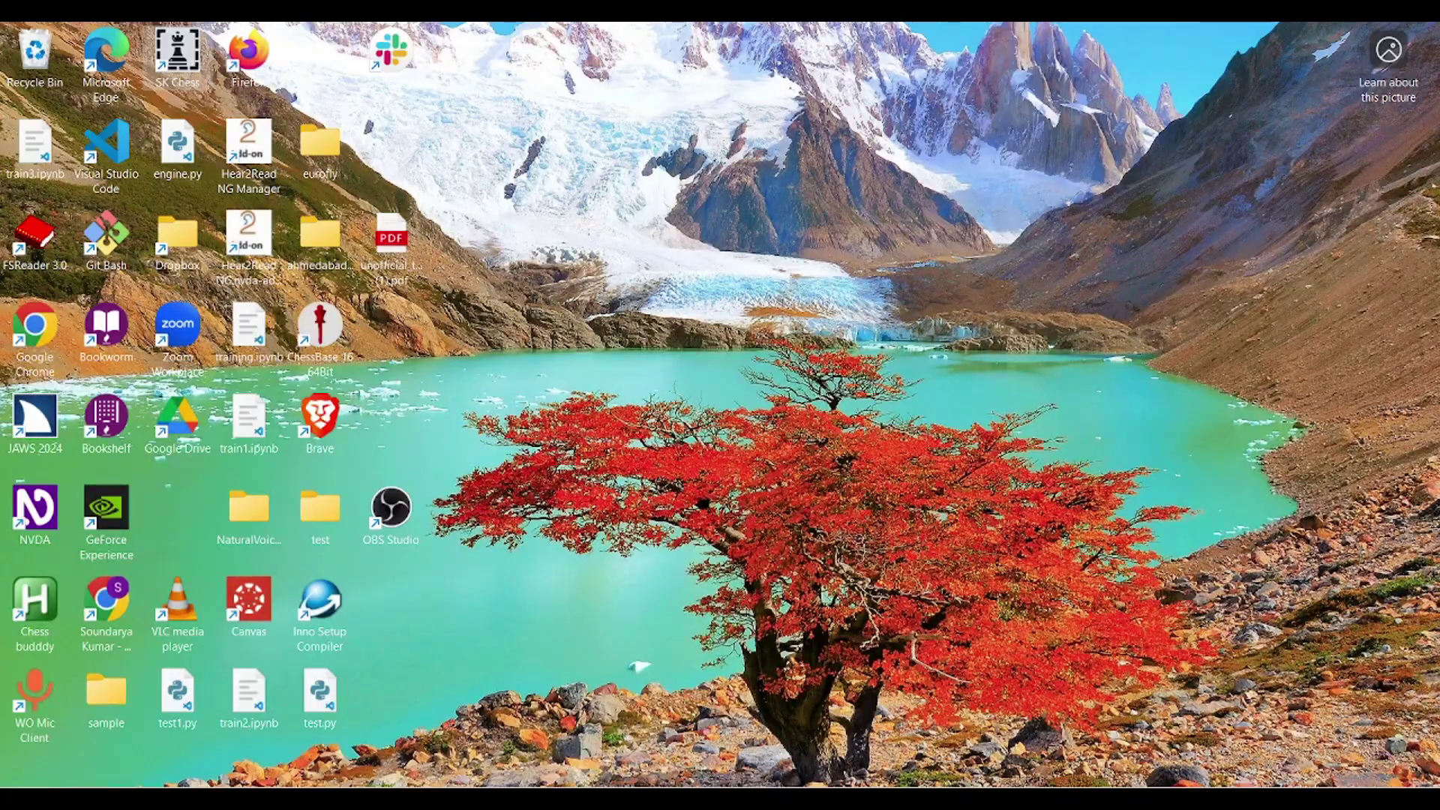
{"action": "key", "text": "Return"}
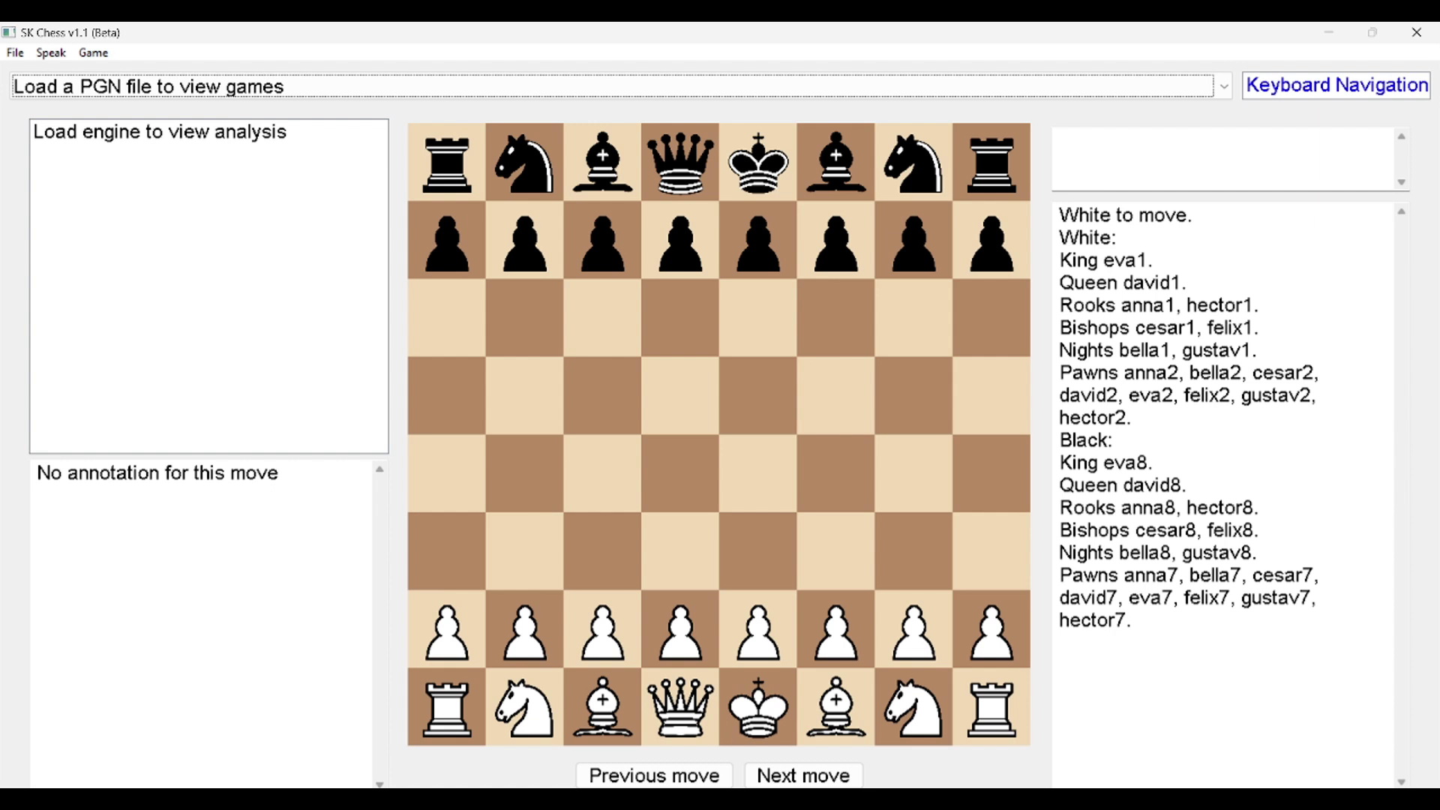
{"action": "key", "text": "Tab"}
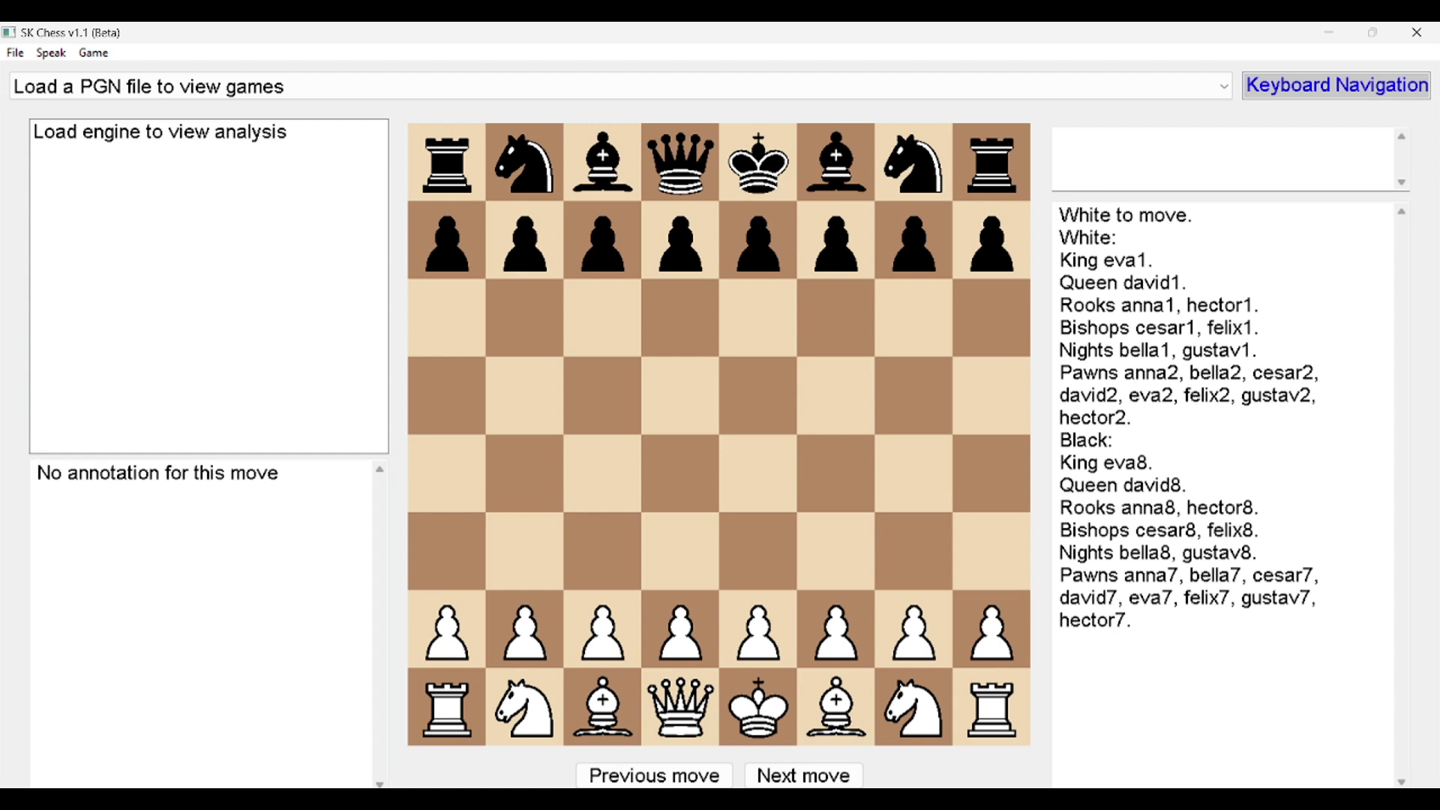
{"action": "key", "text": "Tab"}
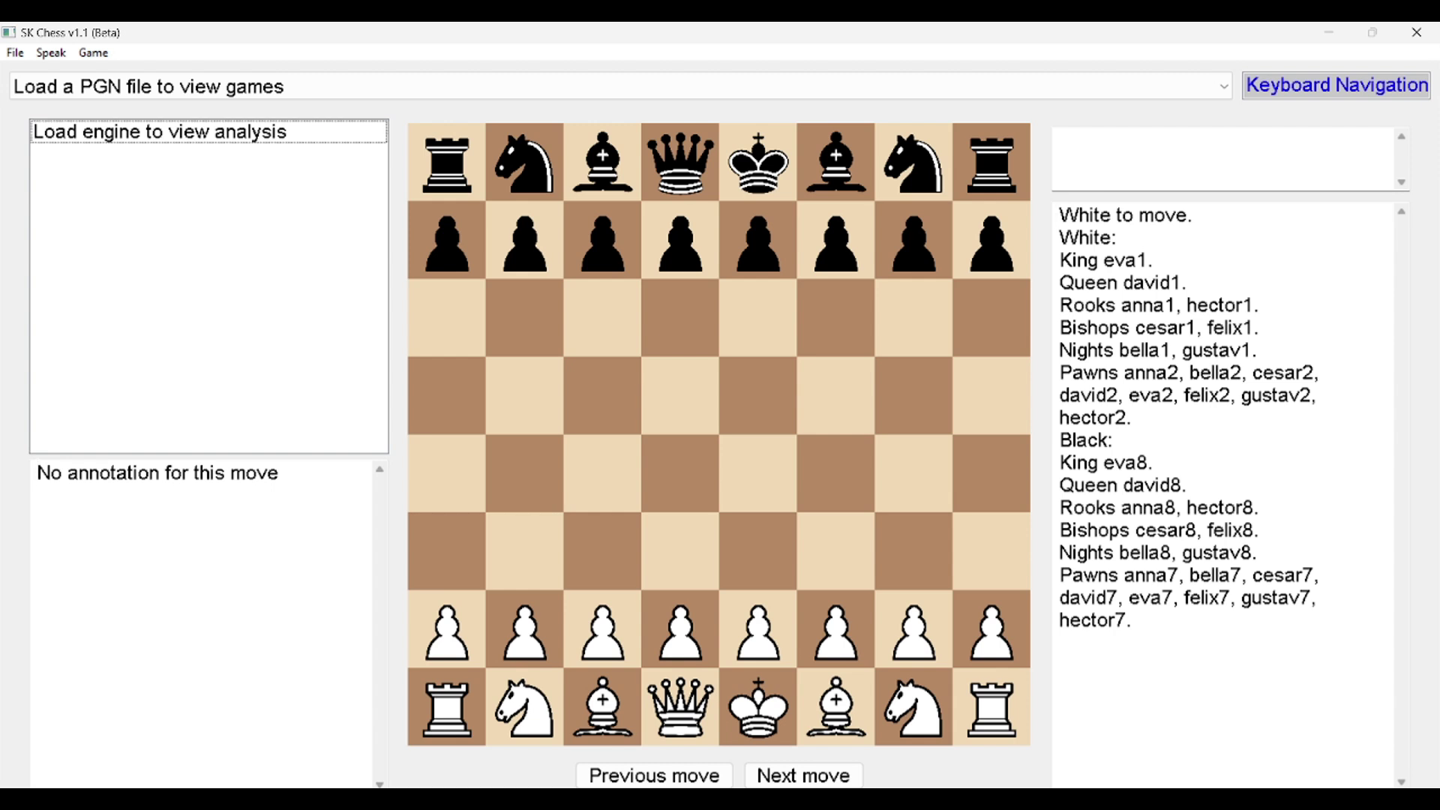
{"action": "key", "text": "Tab"}
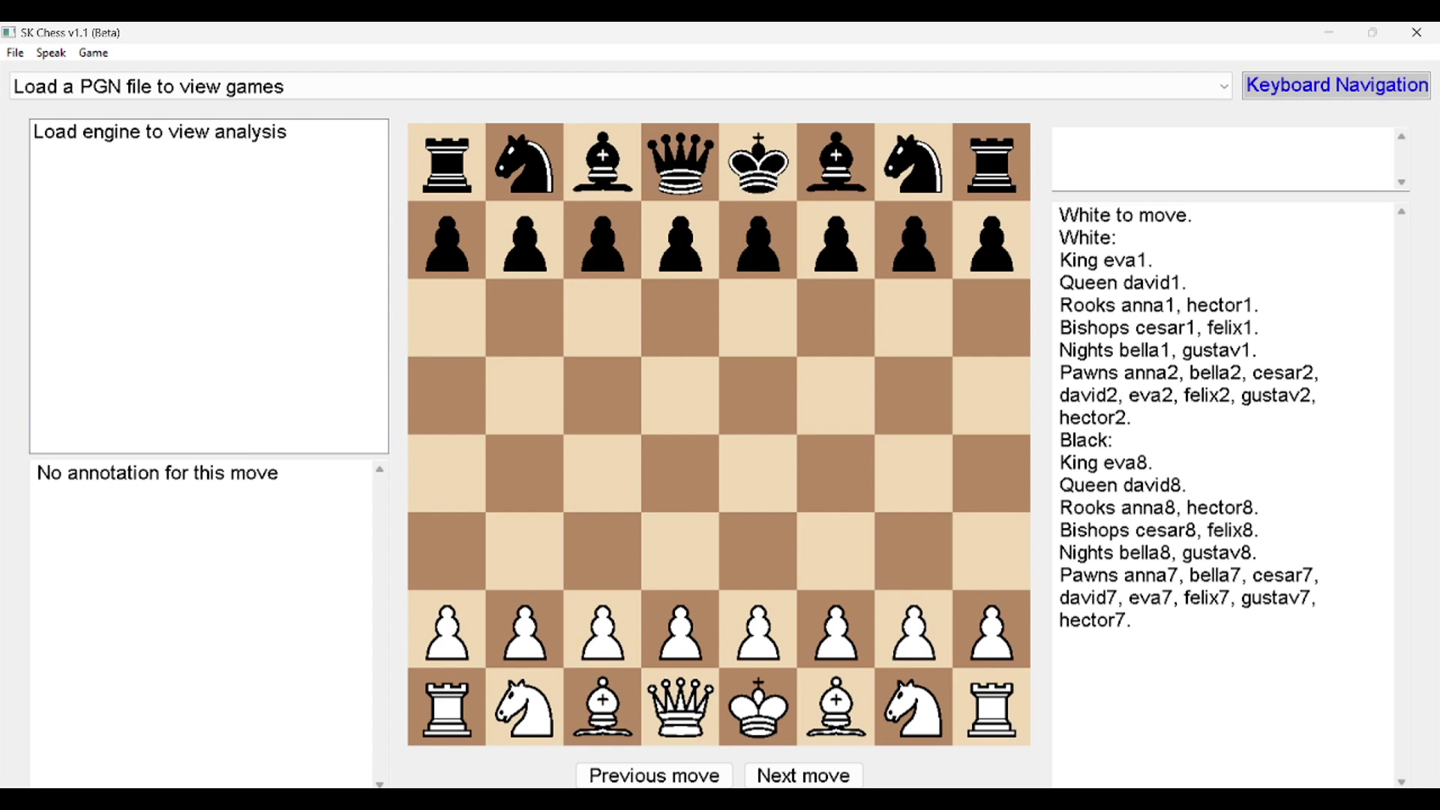
Play the moves e4, e5 and Nf3 in the move box
{"action": "type", "text": "e4"}
{"action": "key", "text": "Return"}
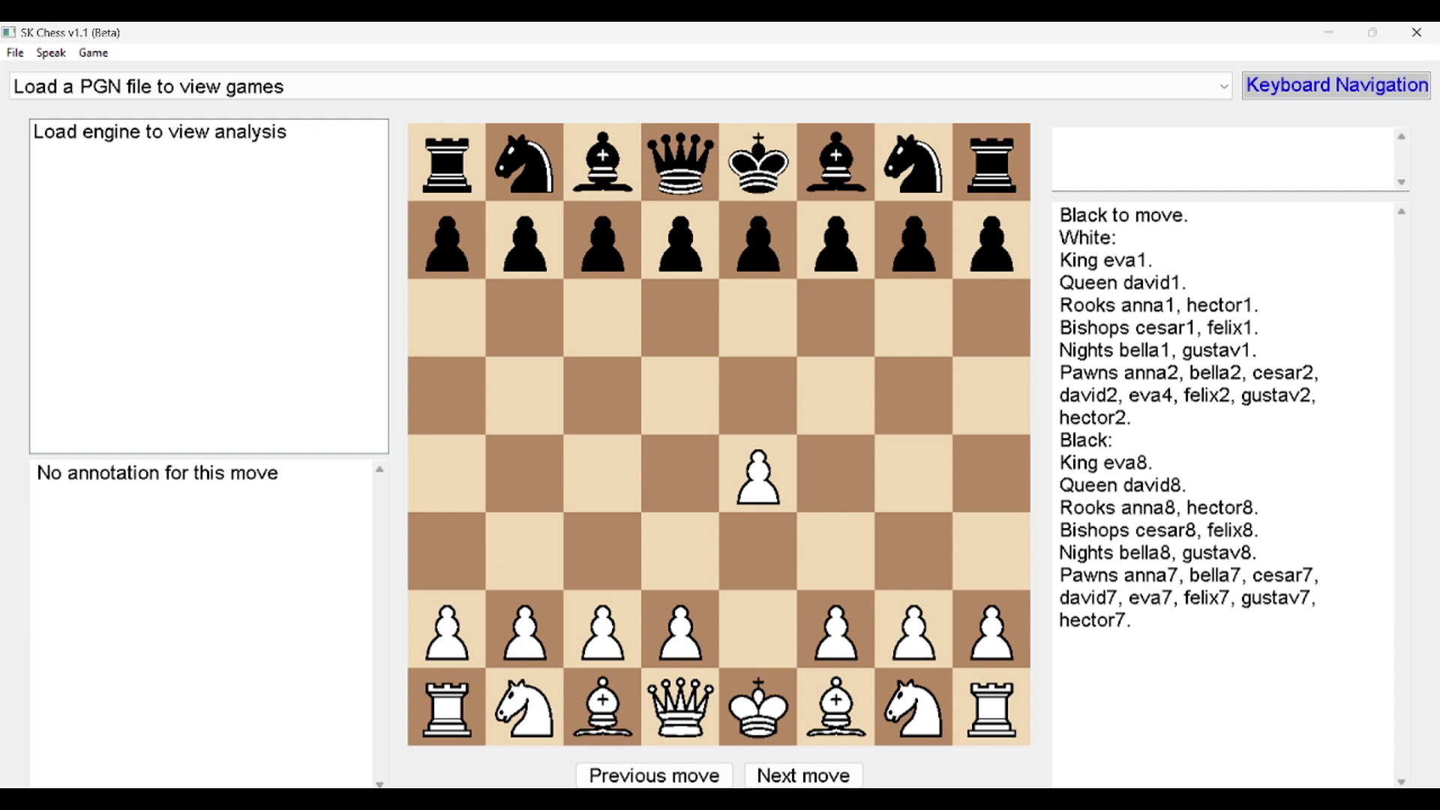
{"action": "type", "text": "e5"}
{"action": "key", "text": "Return"}
{"action": "type", "text": "nf3"}
{"action": "key", "text": "Return"}
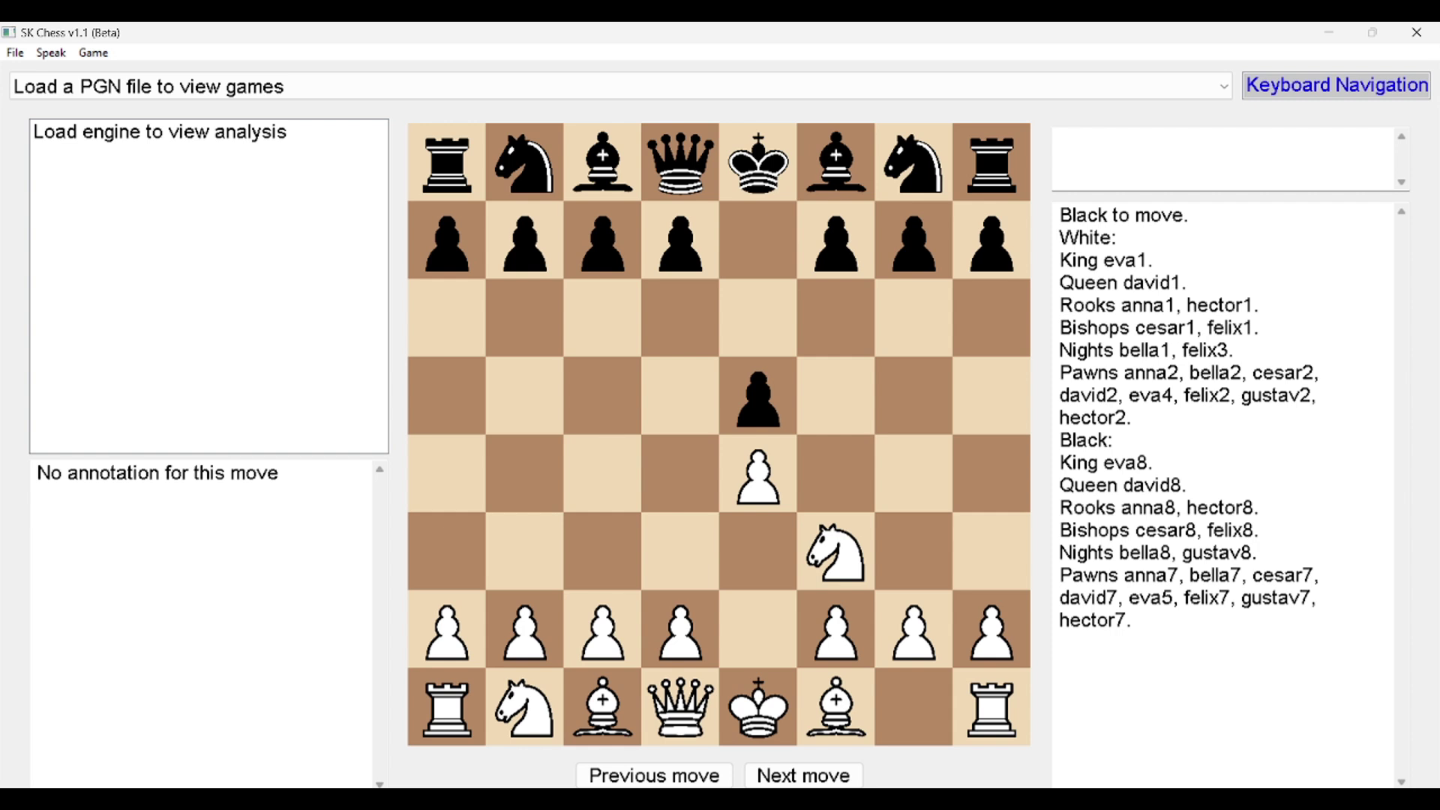
Step back to the start, replay the three moves, take back Nf3, then open a PGN file
{"action": "key", "text": "Left"}
{"action": "key", "text": "Left"}
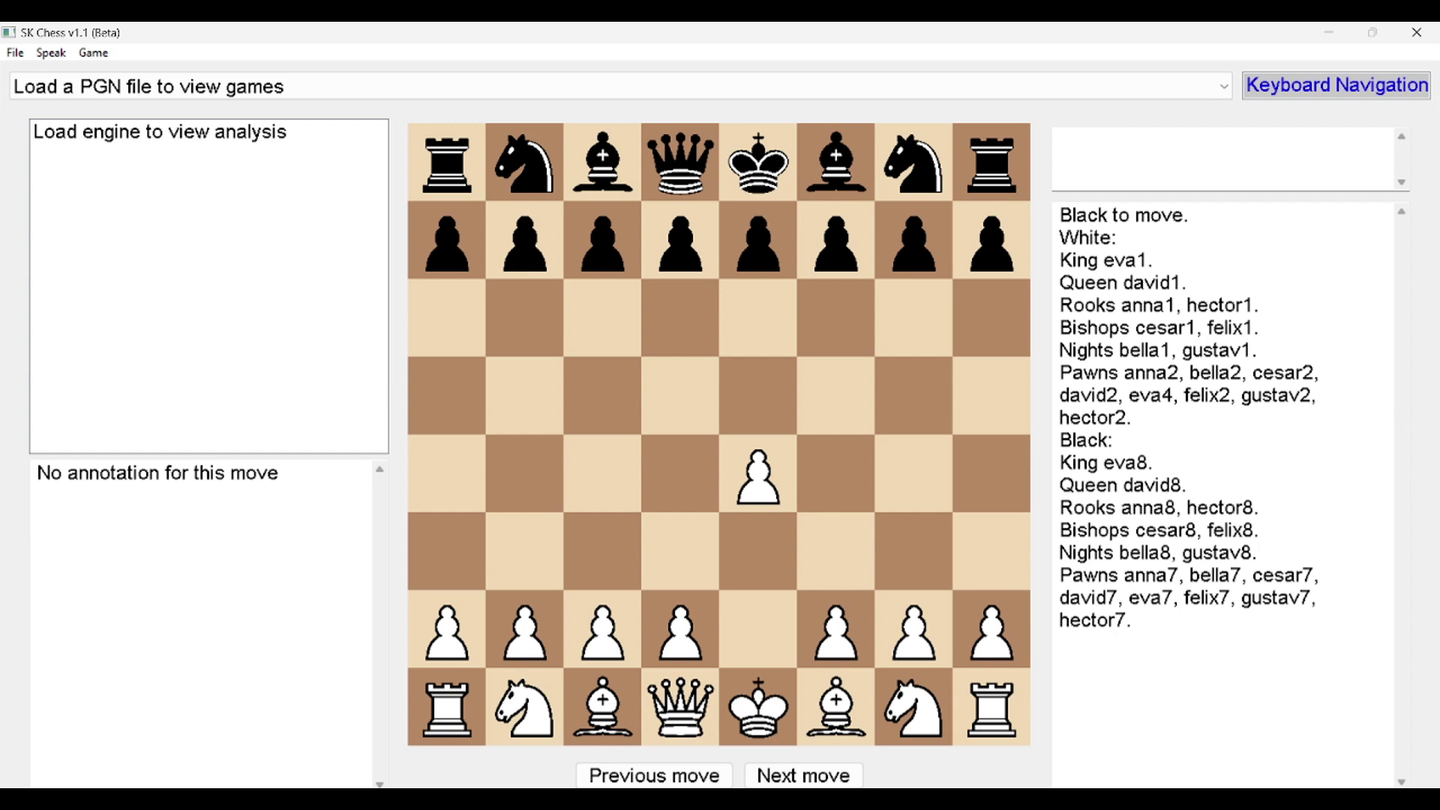
{"action": "key", "text": "Left"}
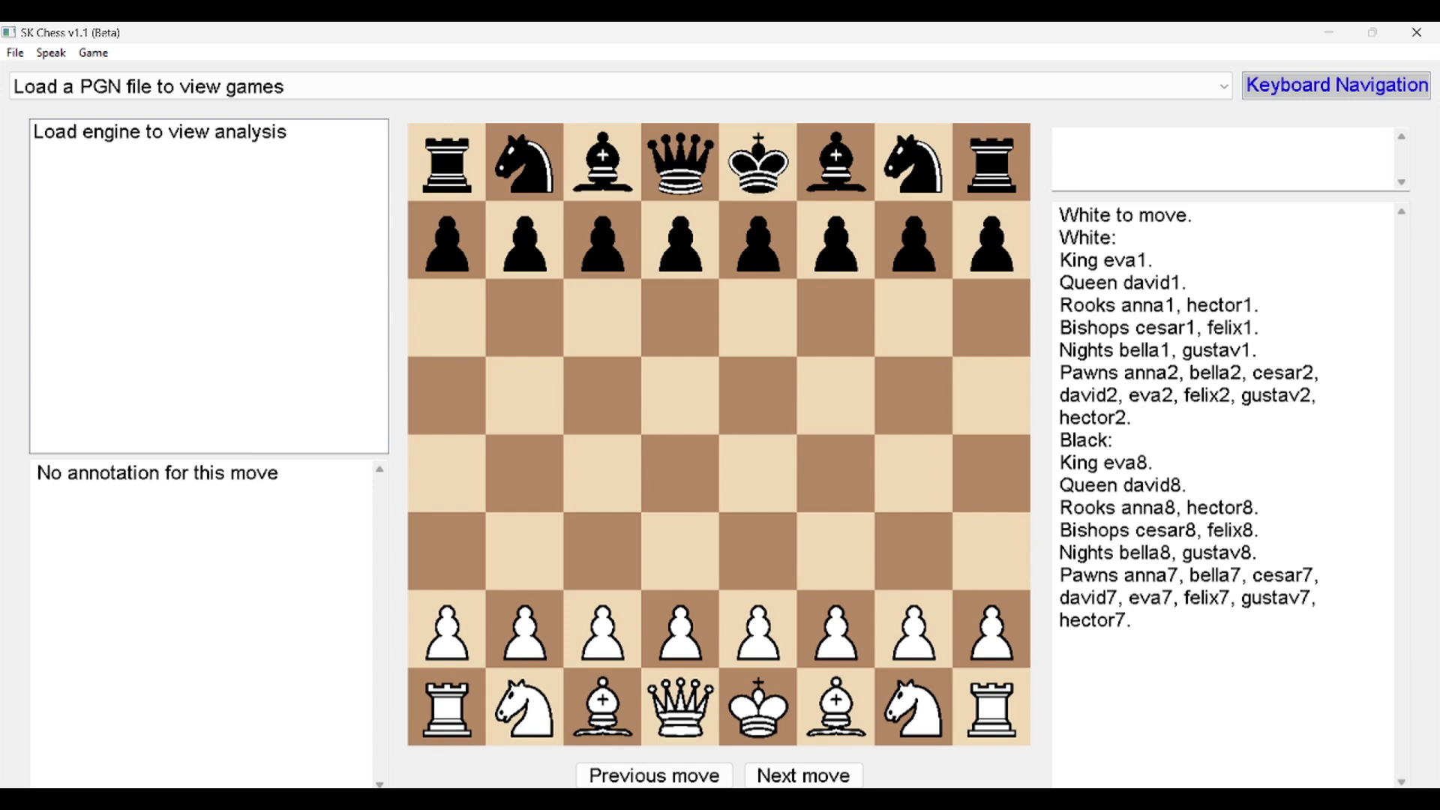
{"action": "key", "text": "Return"}
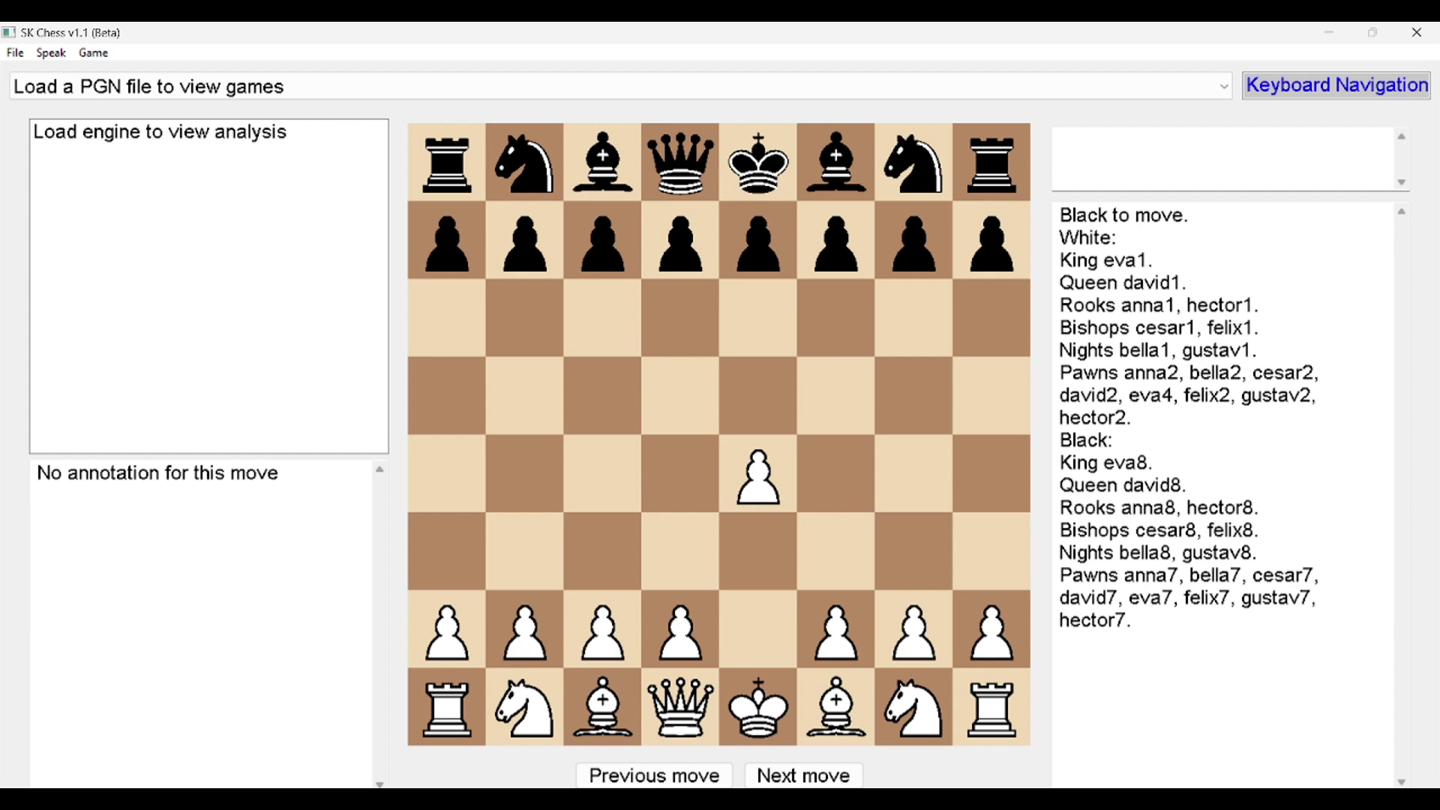
{"action": "key", "text": "Return"}
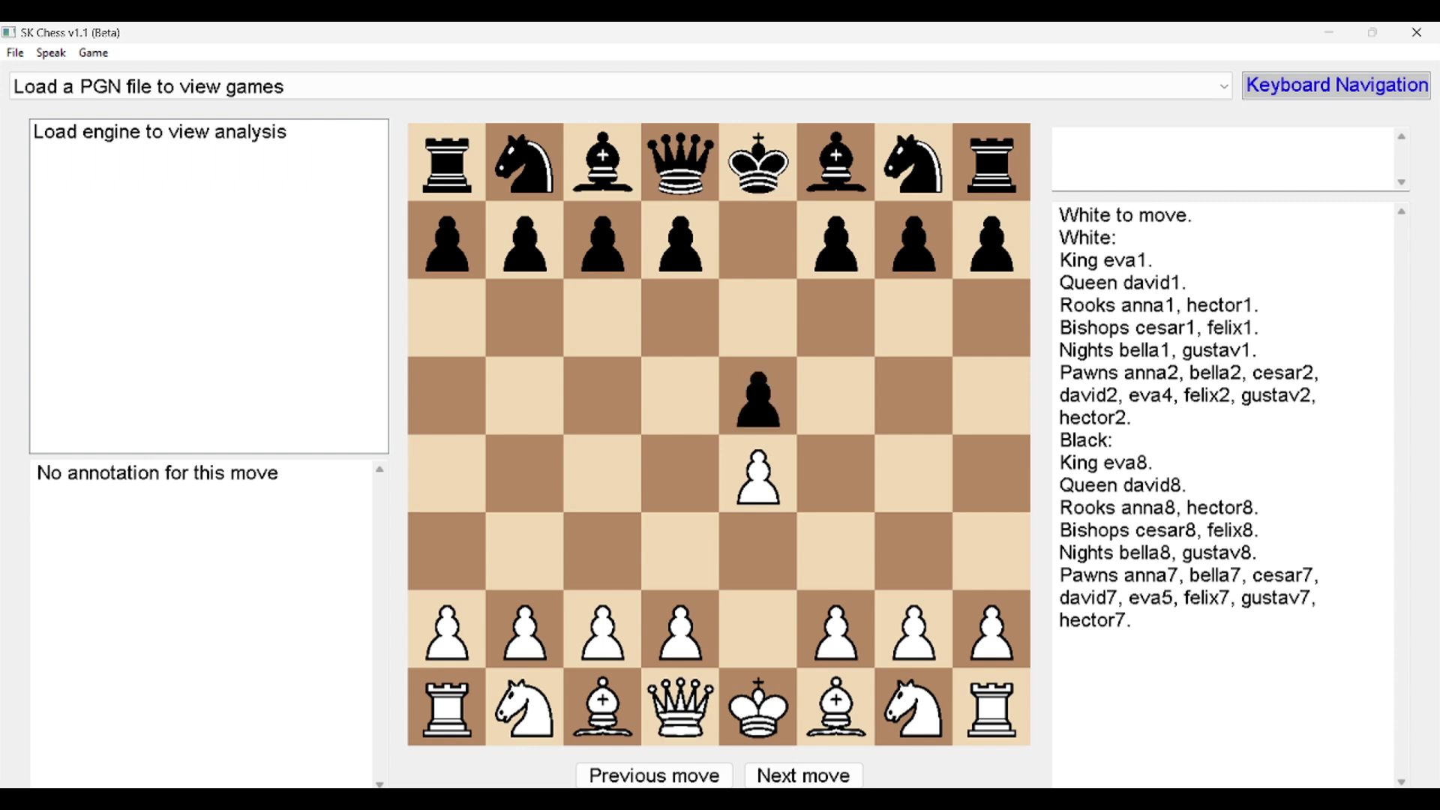
{"action": "key", "text": "Return"}
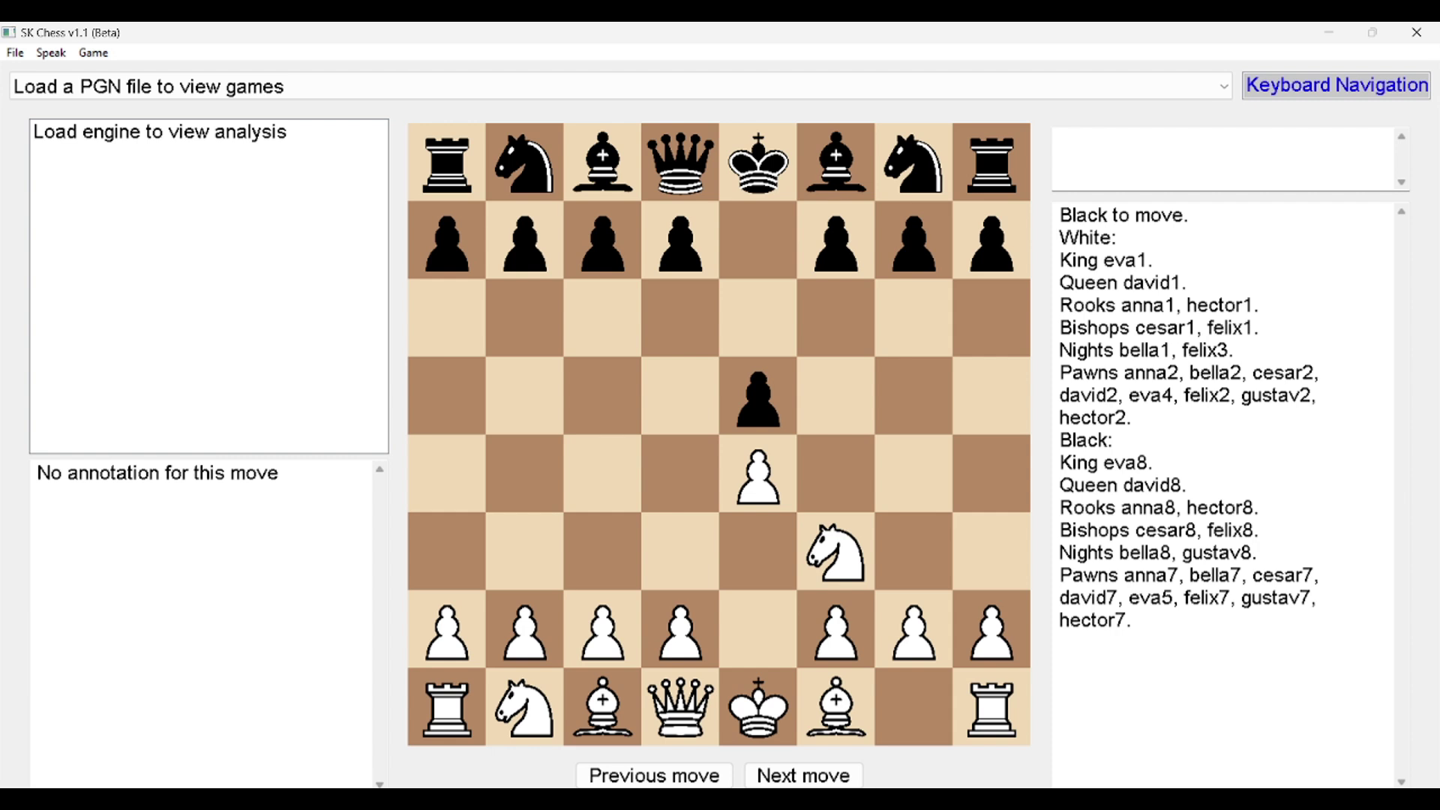
{"action": "key", "text": "Left"}
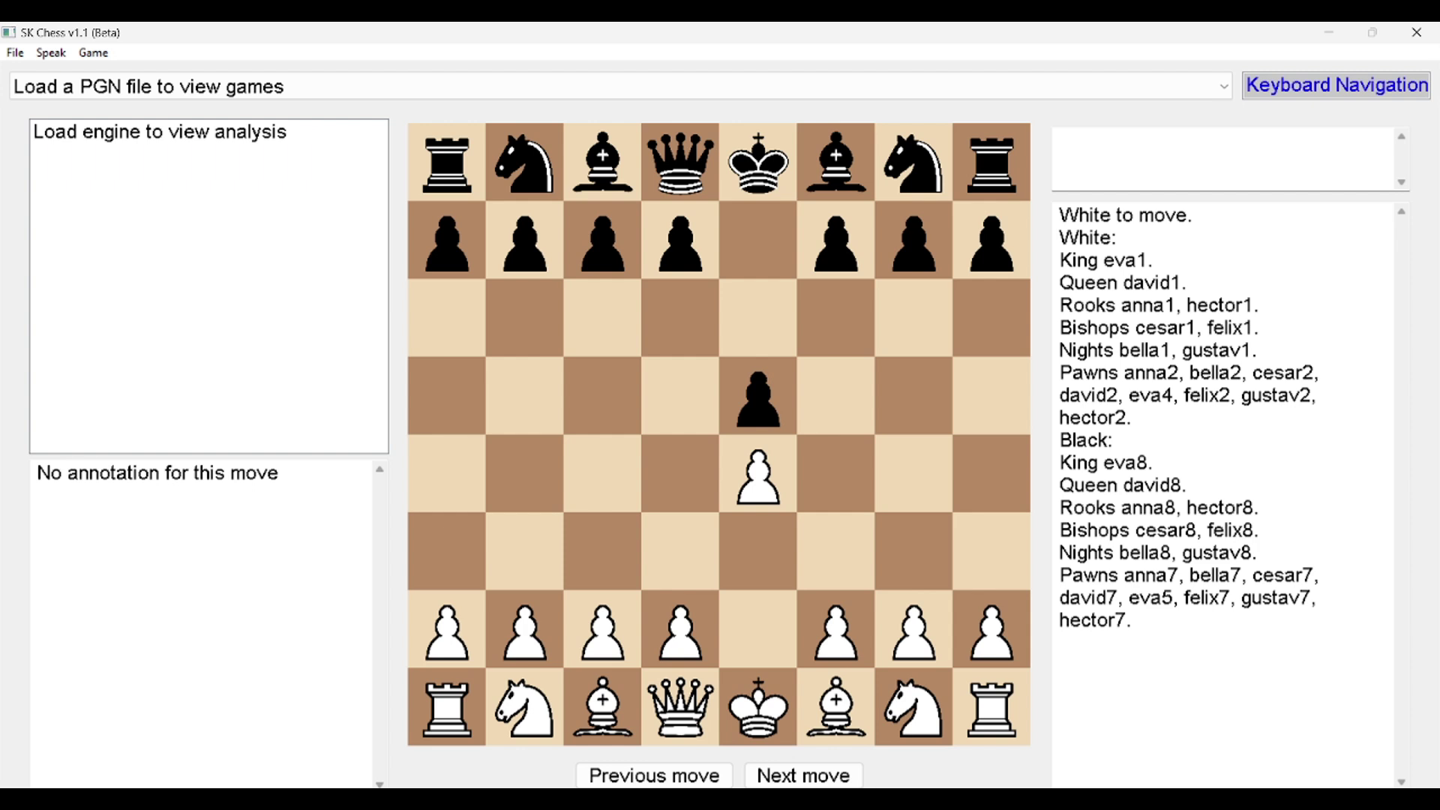
{"action": "key", "text": "Return"}
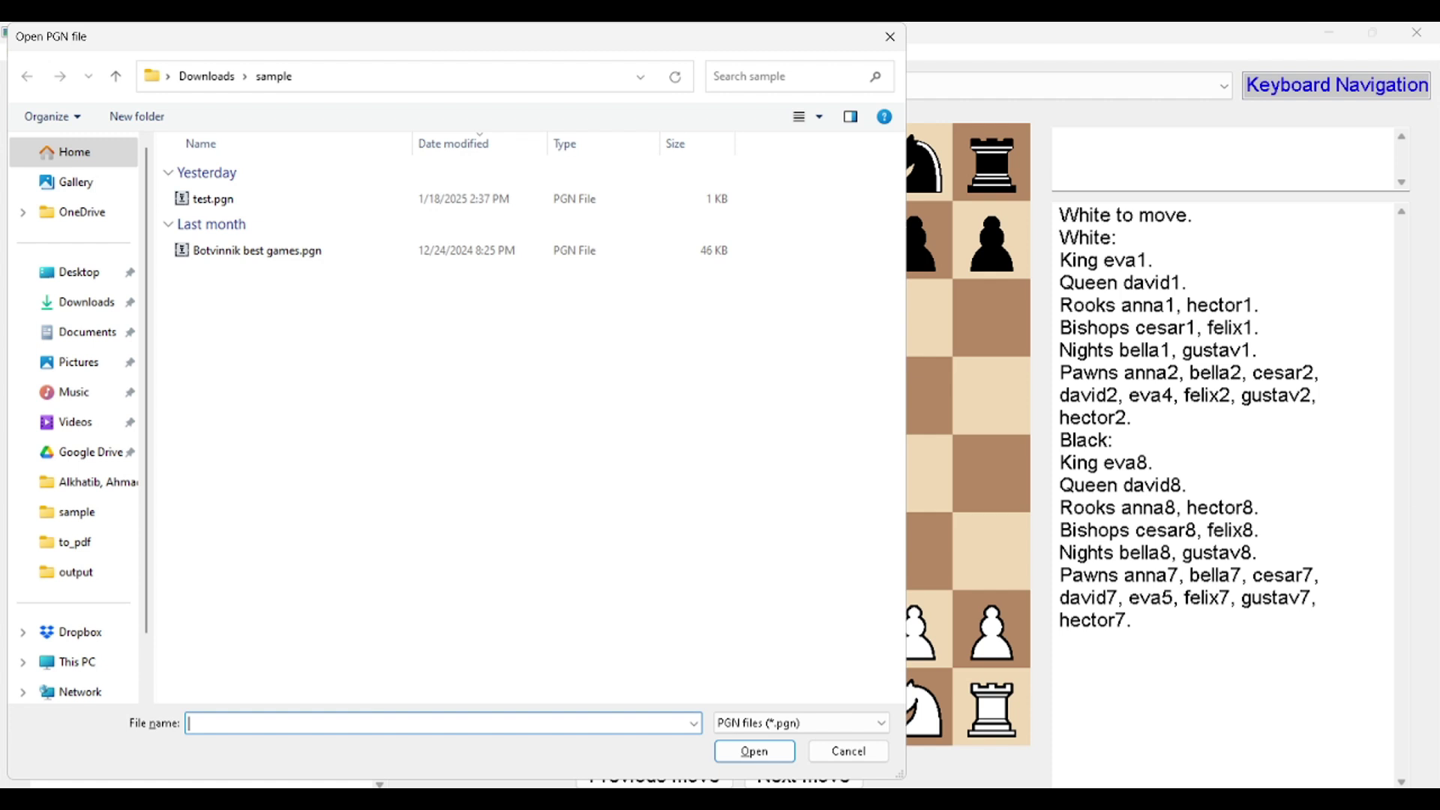
Open Botvinnik best games.pgn from the PGN file list
{"action": "key", "text": "shift+Tab"}
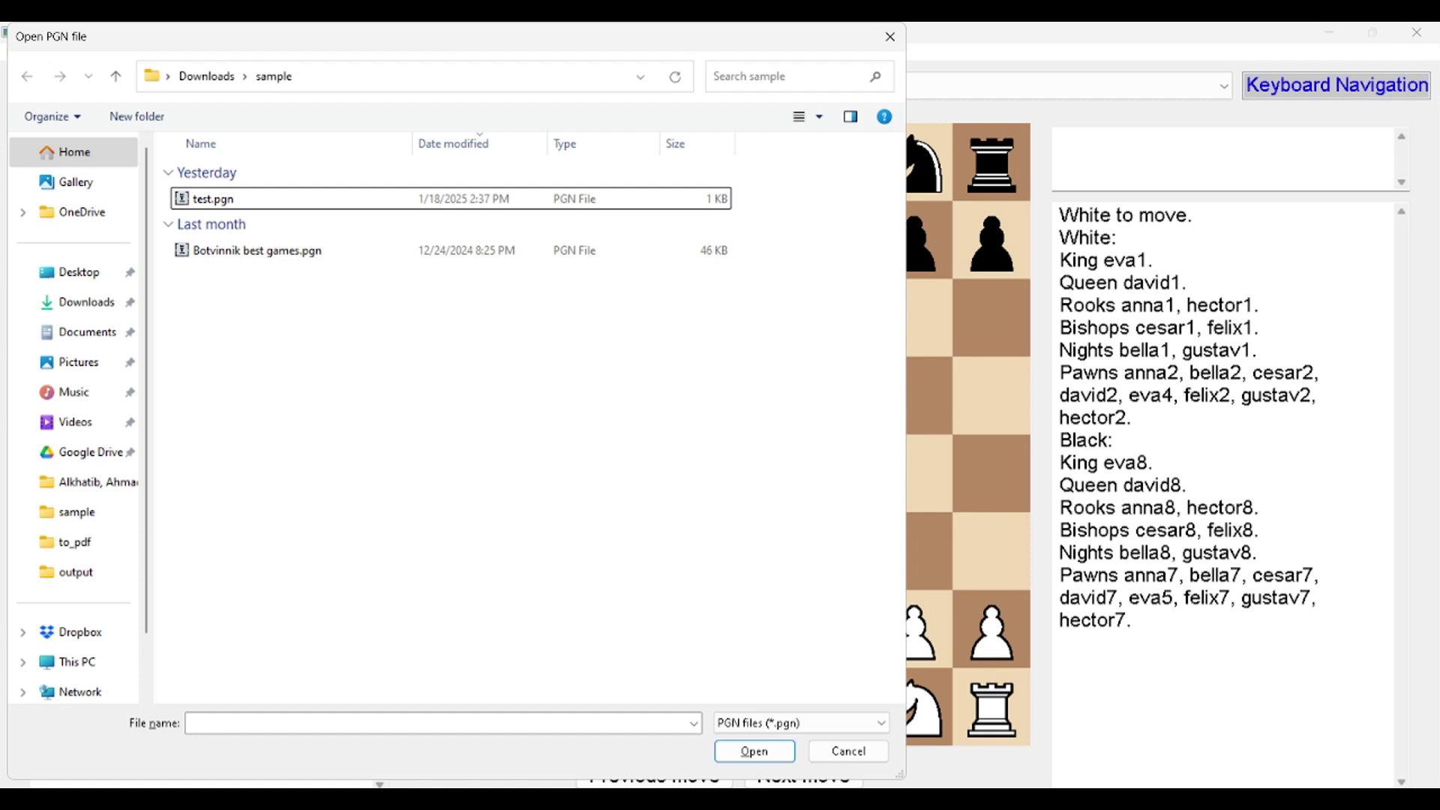
{"action": "left_click", "coordinate": [258, 250]}
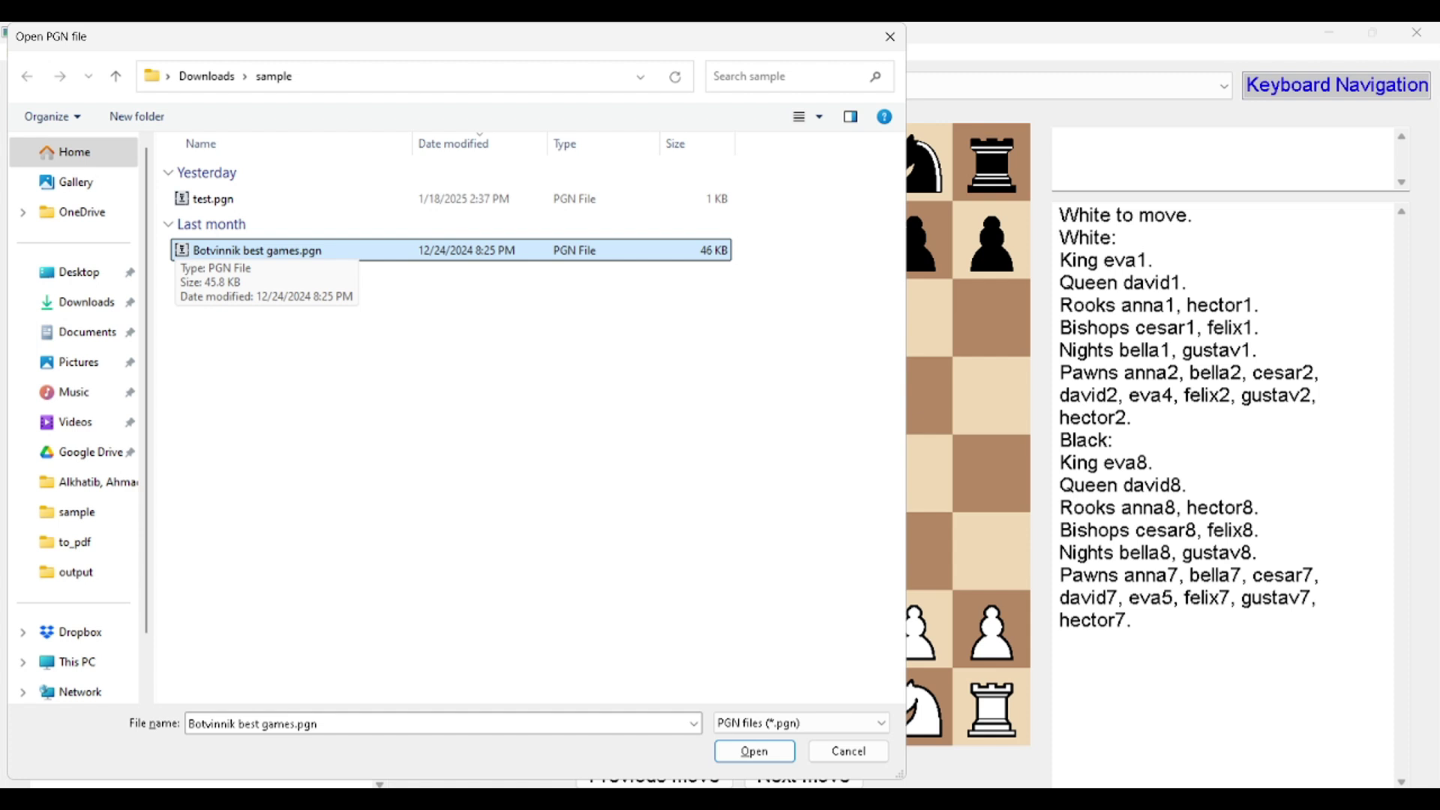
{"action": "key", "text": "Return"}
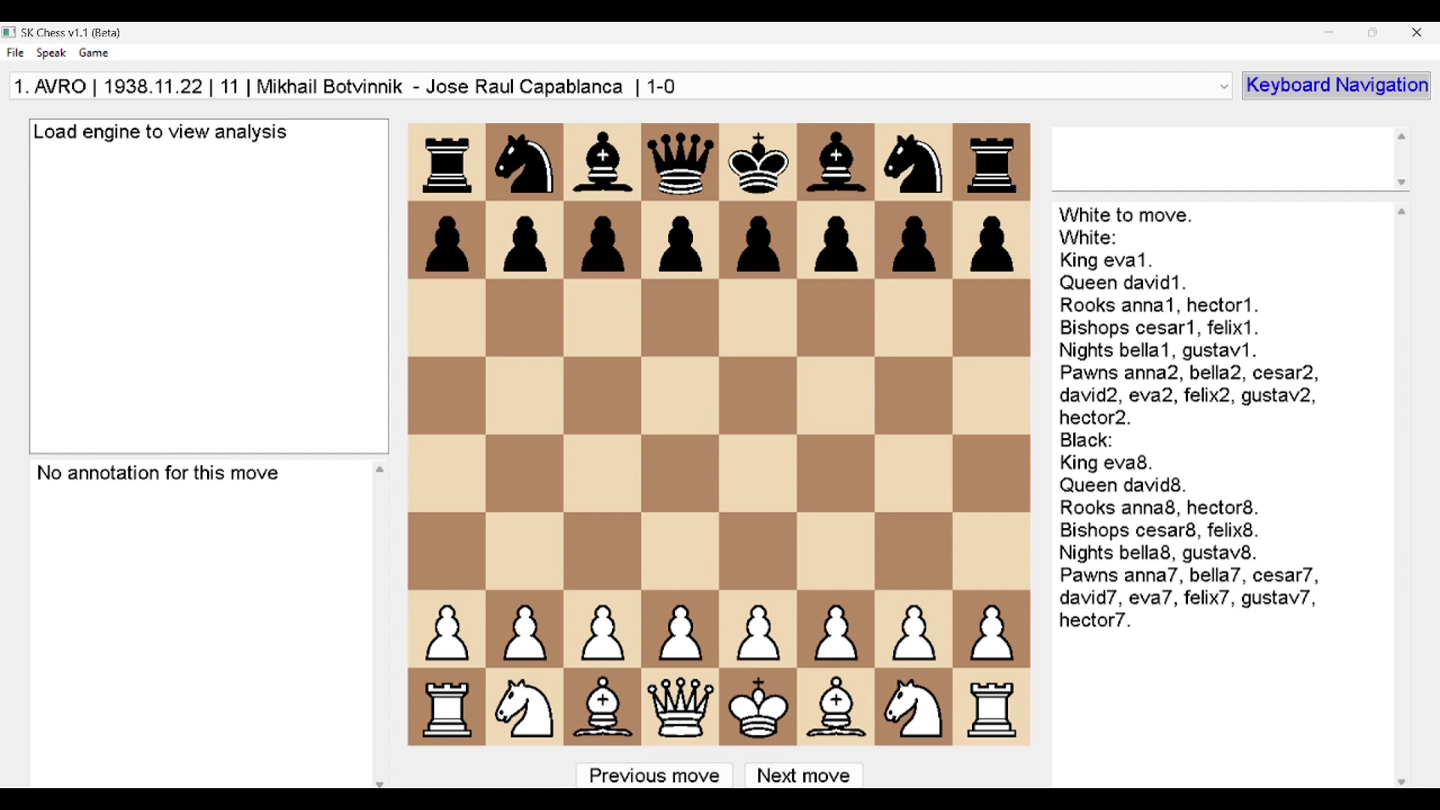
Cycle through the Botvinnik–Alekhine, Botvinnik–Vidmar and Tal–Botvinnik games, returning to the 1938 AVRO game
{"action": "left_click", "coordinate": [615, 87]}
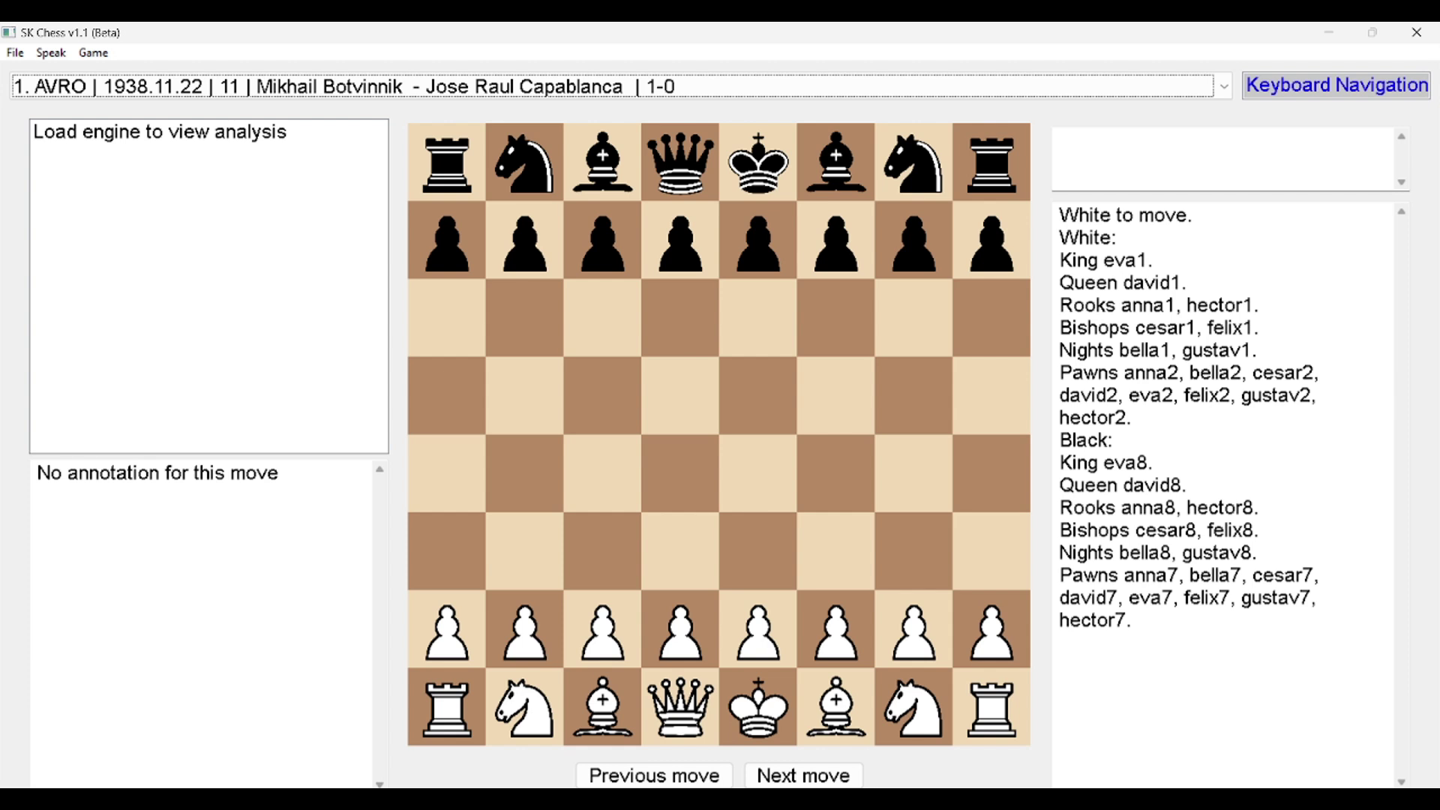
{"action": "key", "text": "Down"}
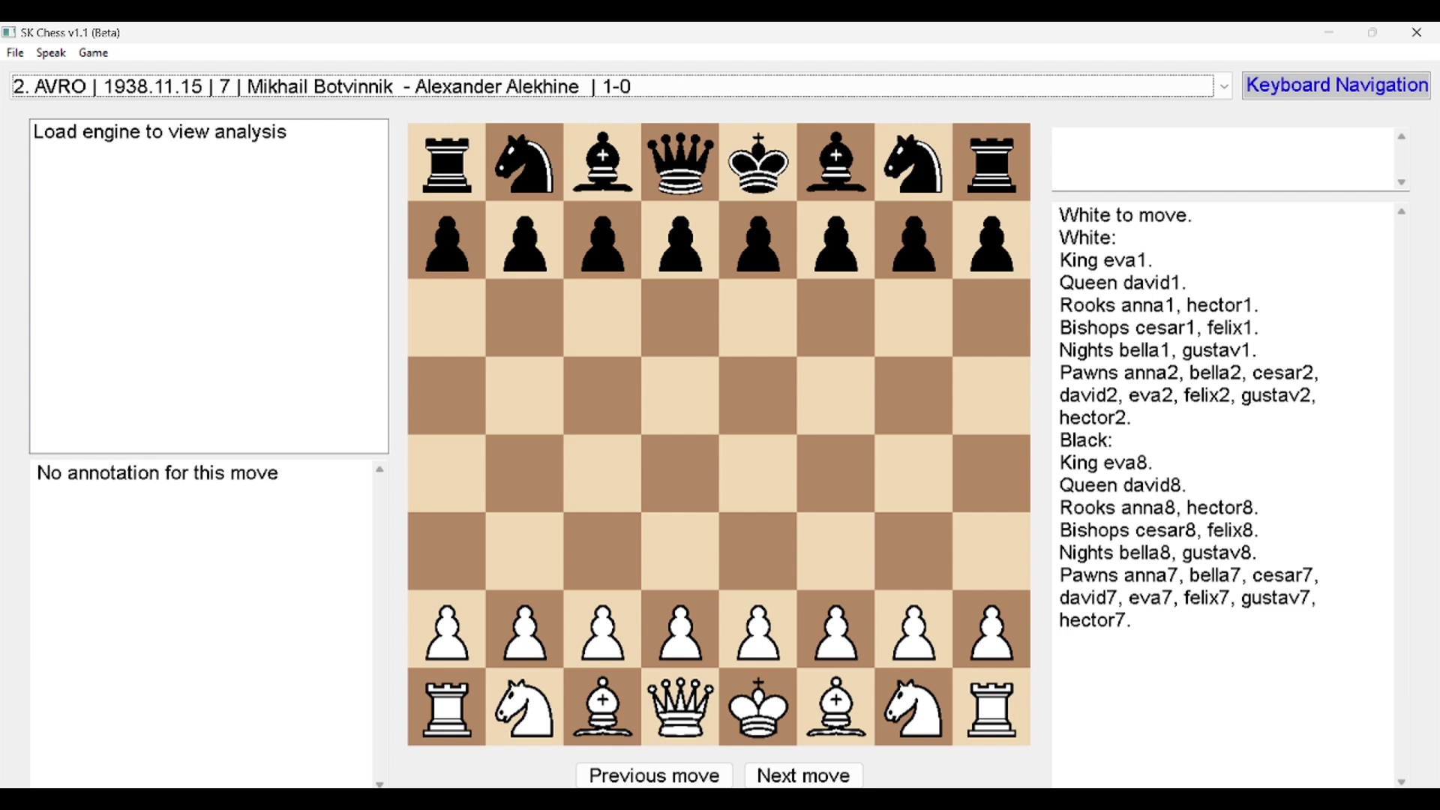
{"action": "key", "text": "Down"}
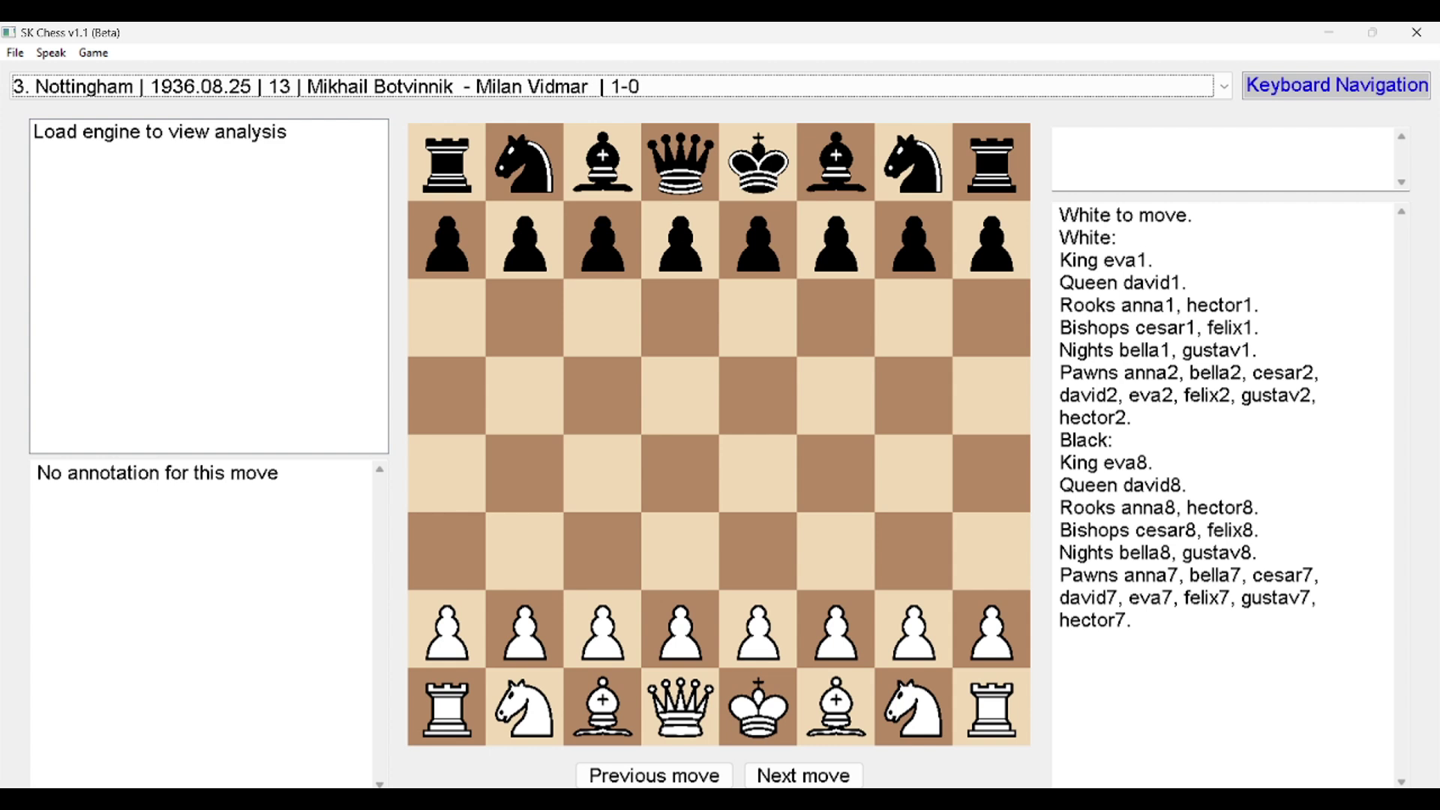
{"action": "key", "text": "Down"}
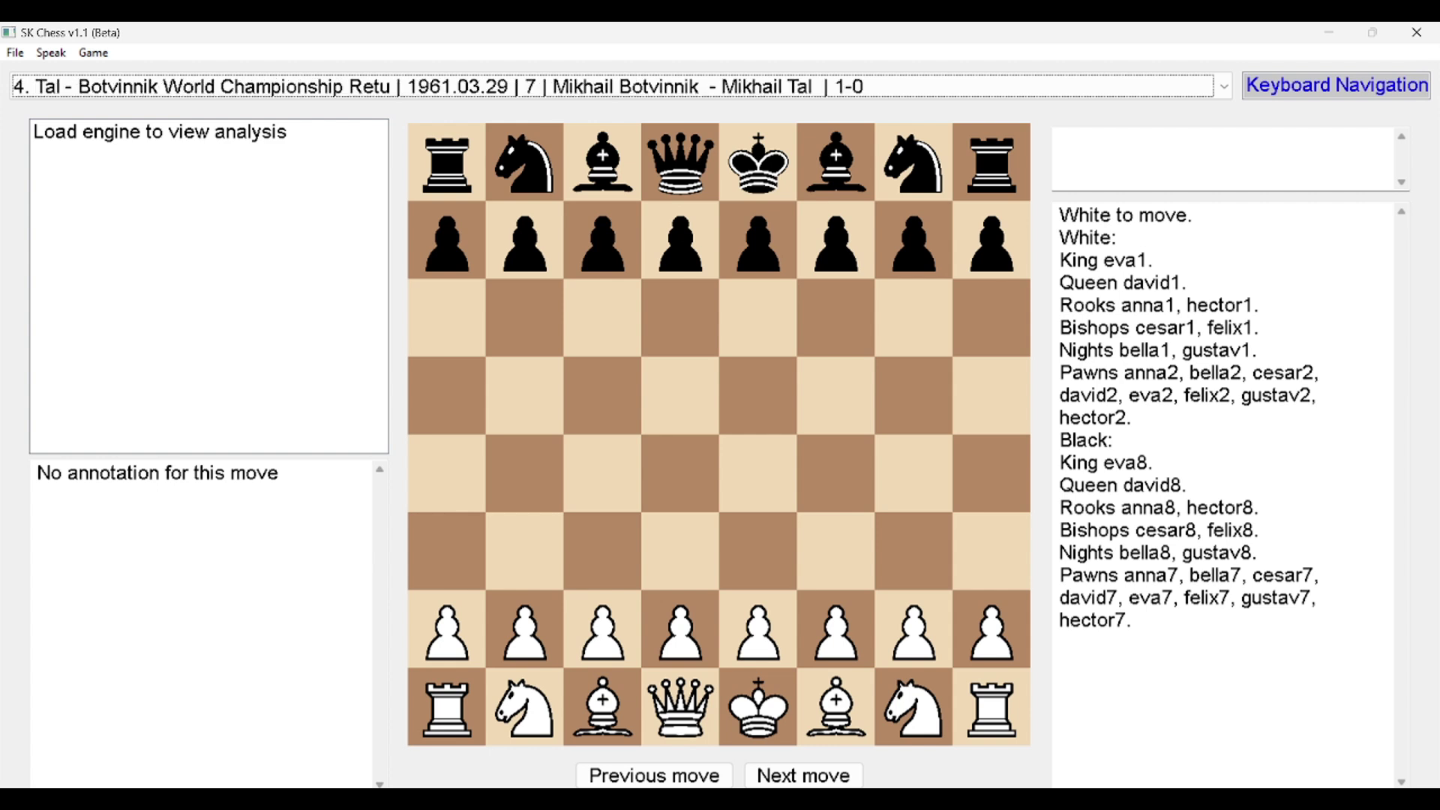
{"action": "key", "text": "Up"}
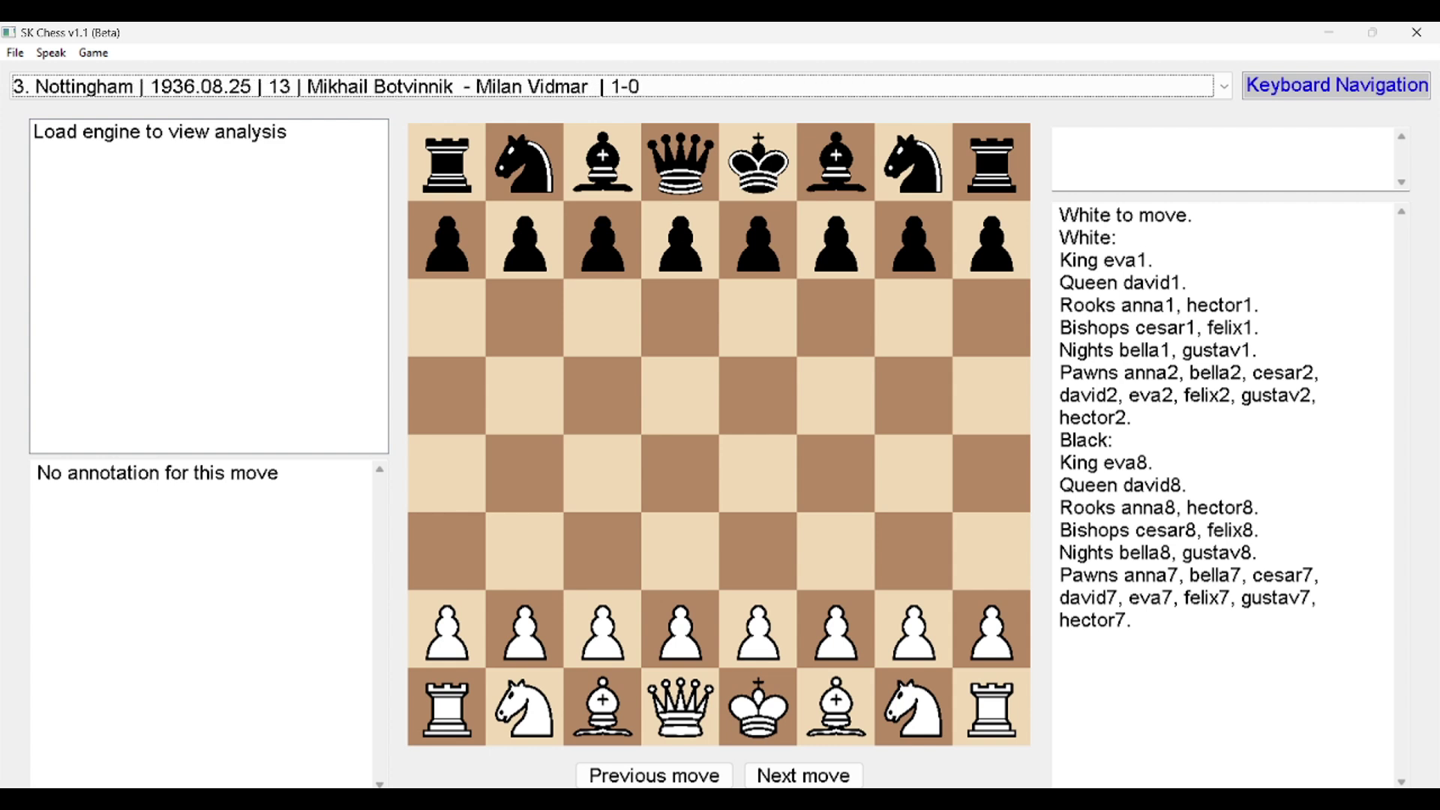
{"action": "key", "text": "Up"}
{"action": "key", "text": "Up"}
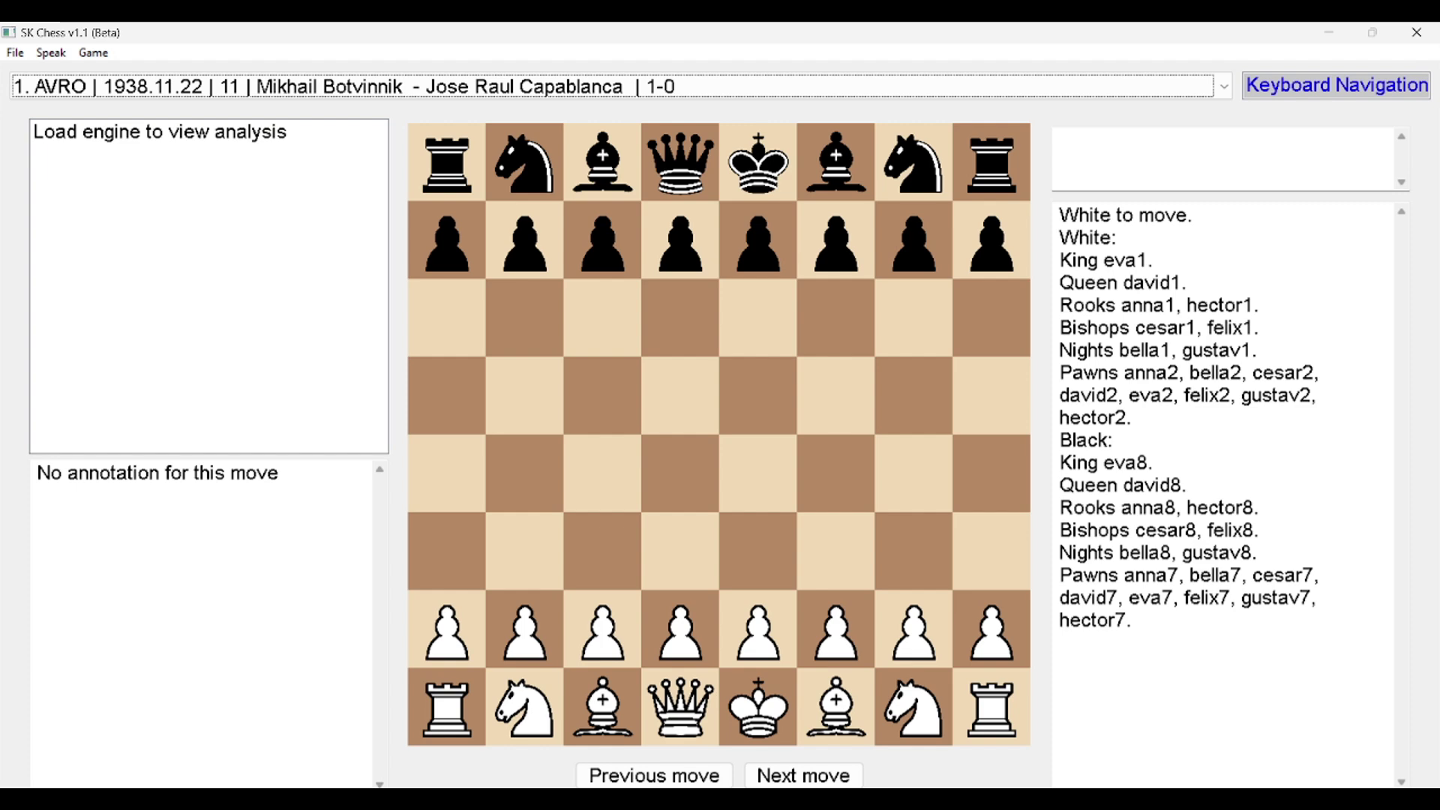
{"action": "key", "text": "Down"}
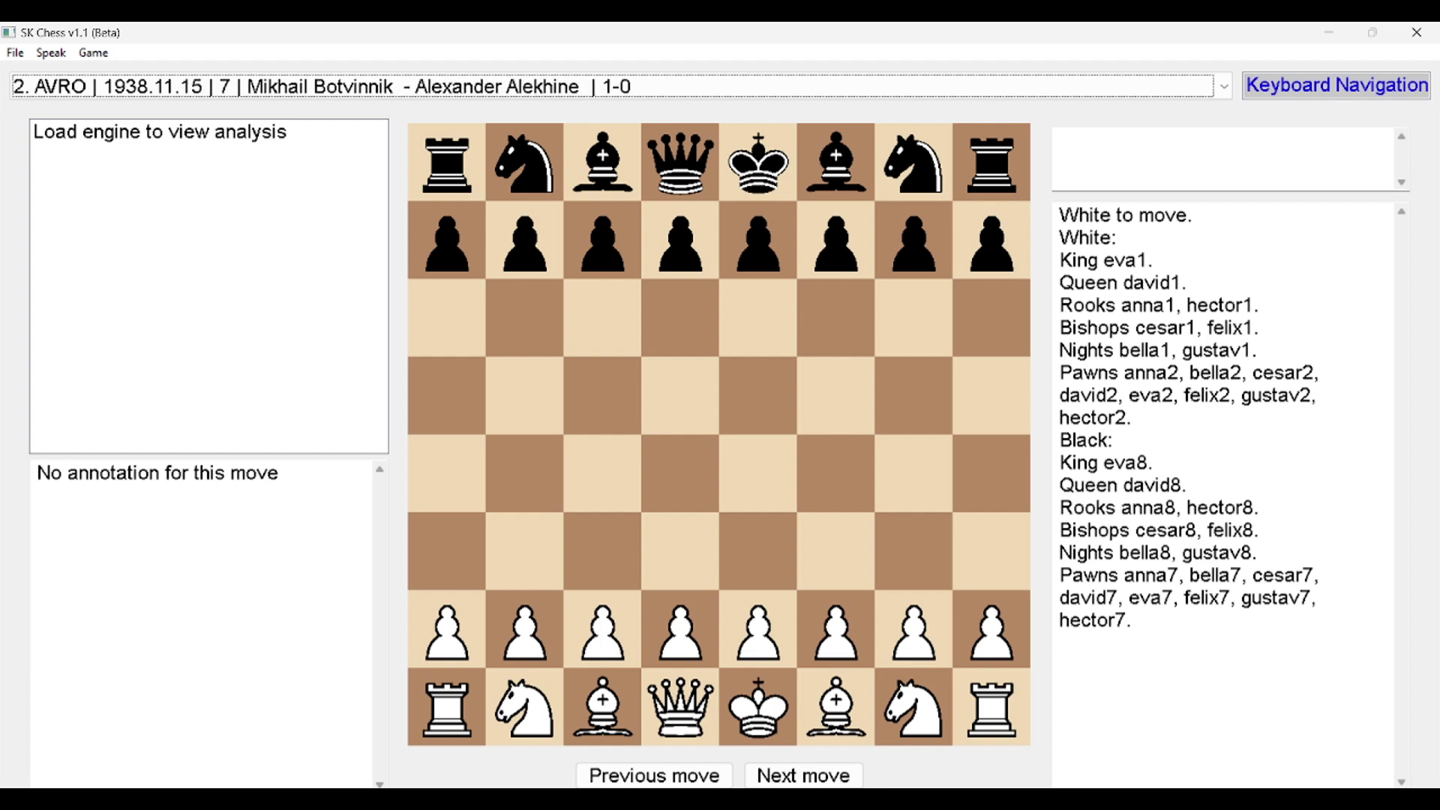
{"action": "key", "text": "Down"}
{"action": "key", "text": "Down"}
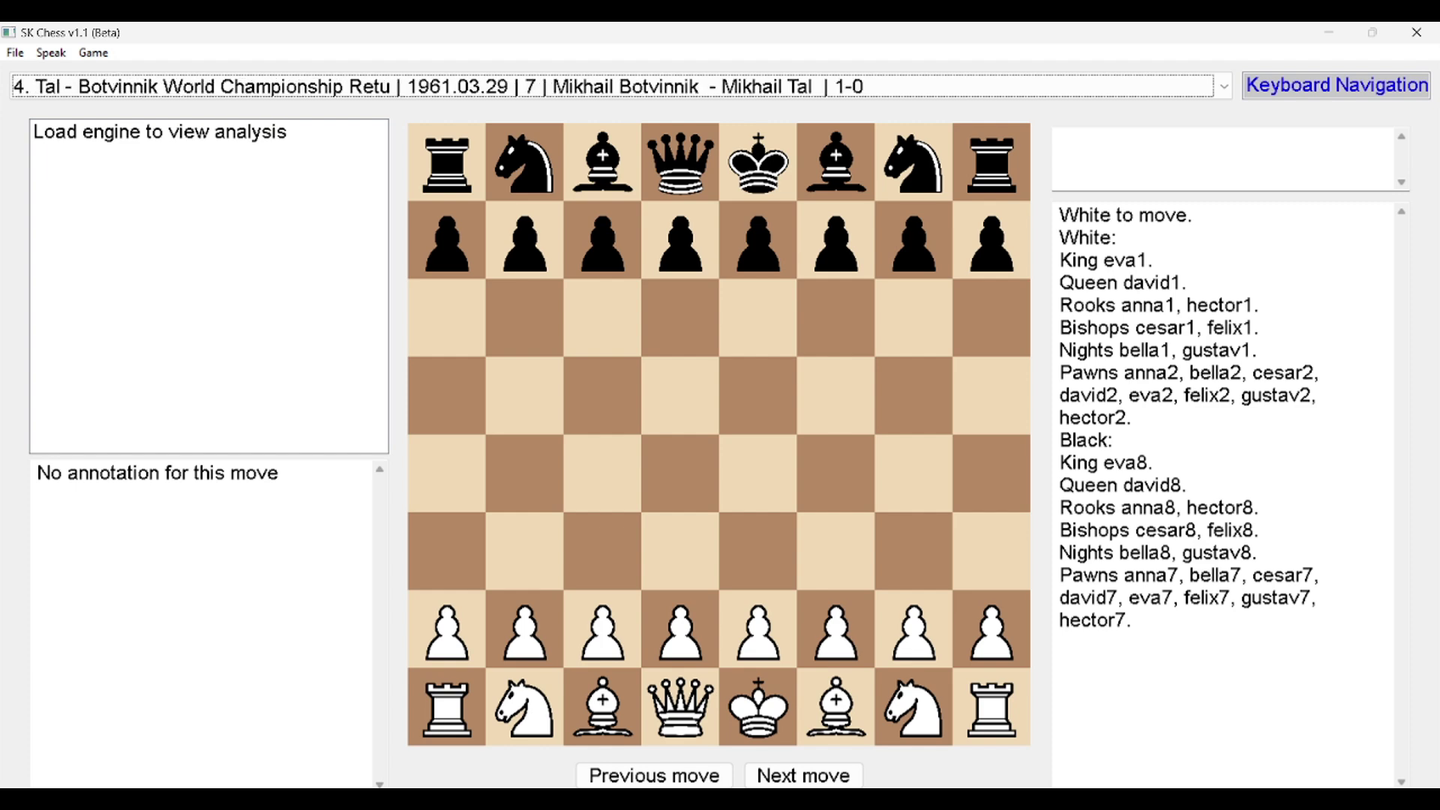
{"action": "key", "text": "Down"}
{"action": "key", "text": "Up"}
{"action": "key", "text": "Up"}
{"action": "key", "text": "Up"}
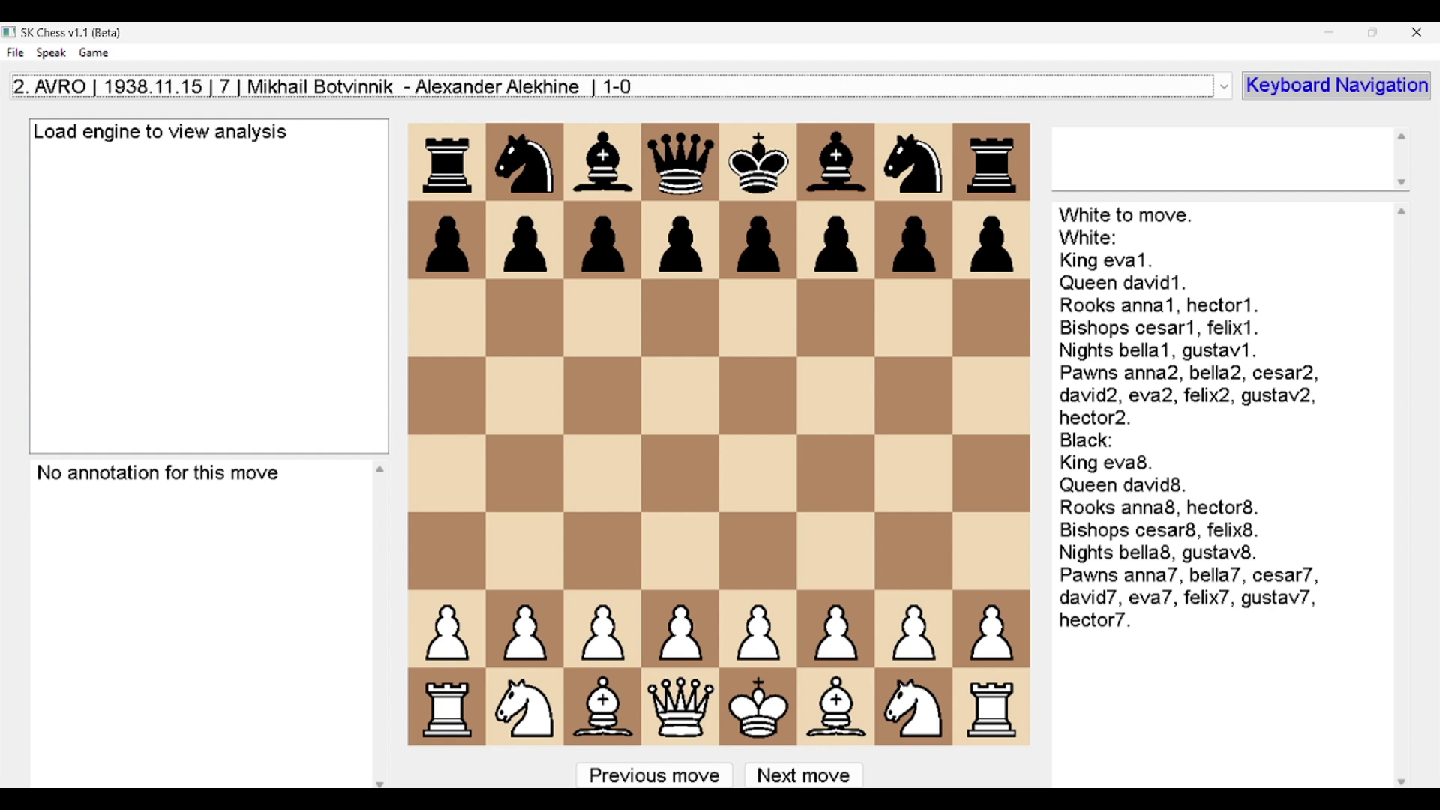
{"action": "key", "text": "Up"}
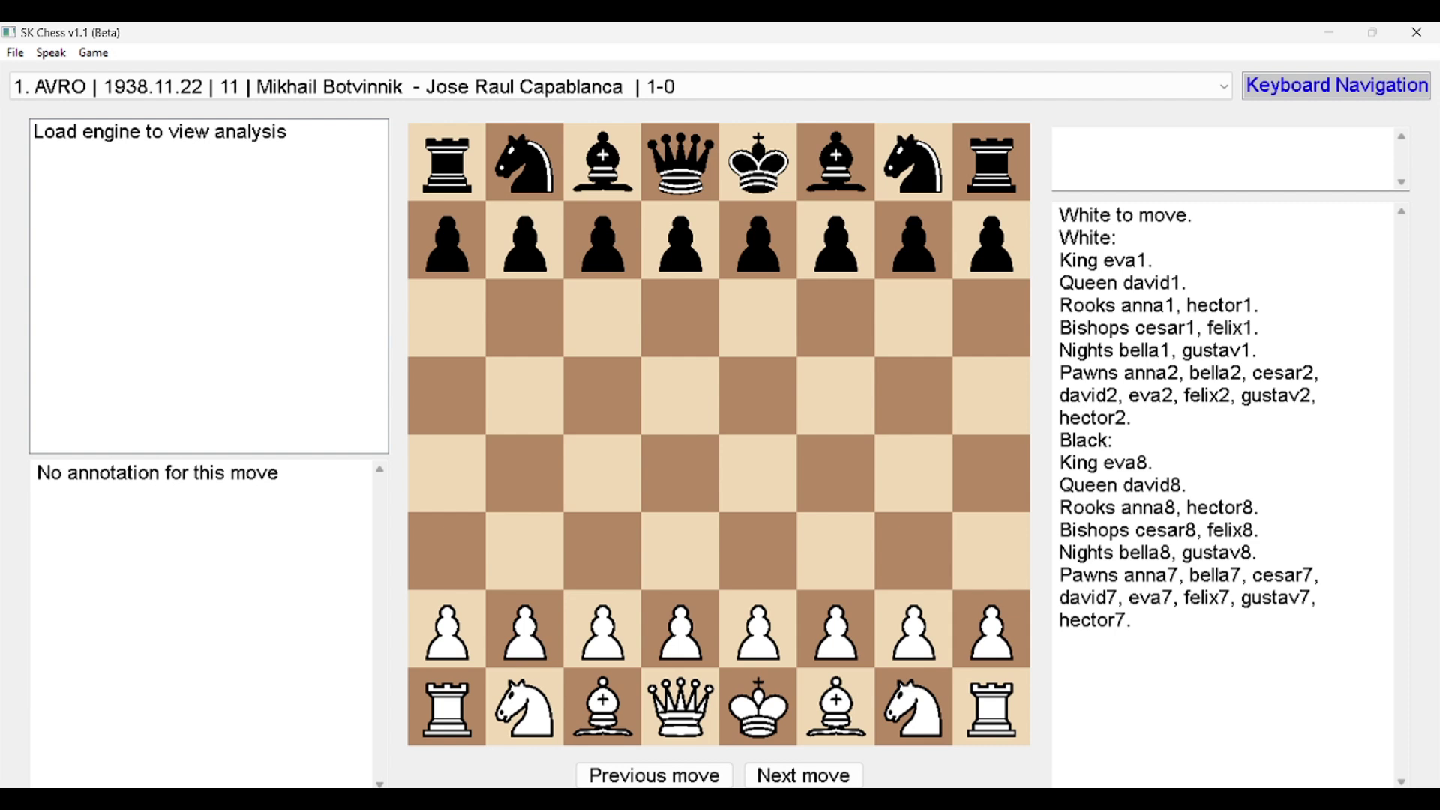
Play through d4, Nf6, Bb4, d5, a3, bxc3, cxd5, Bd3 and Black's castling to the variation choice
{"action": "key", "text": "Right"}
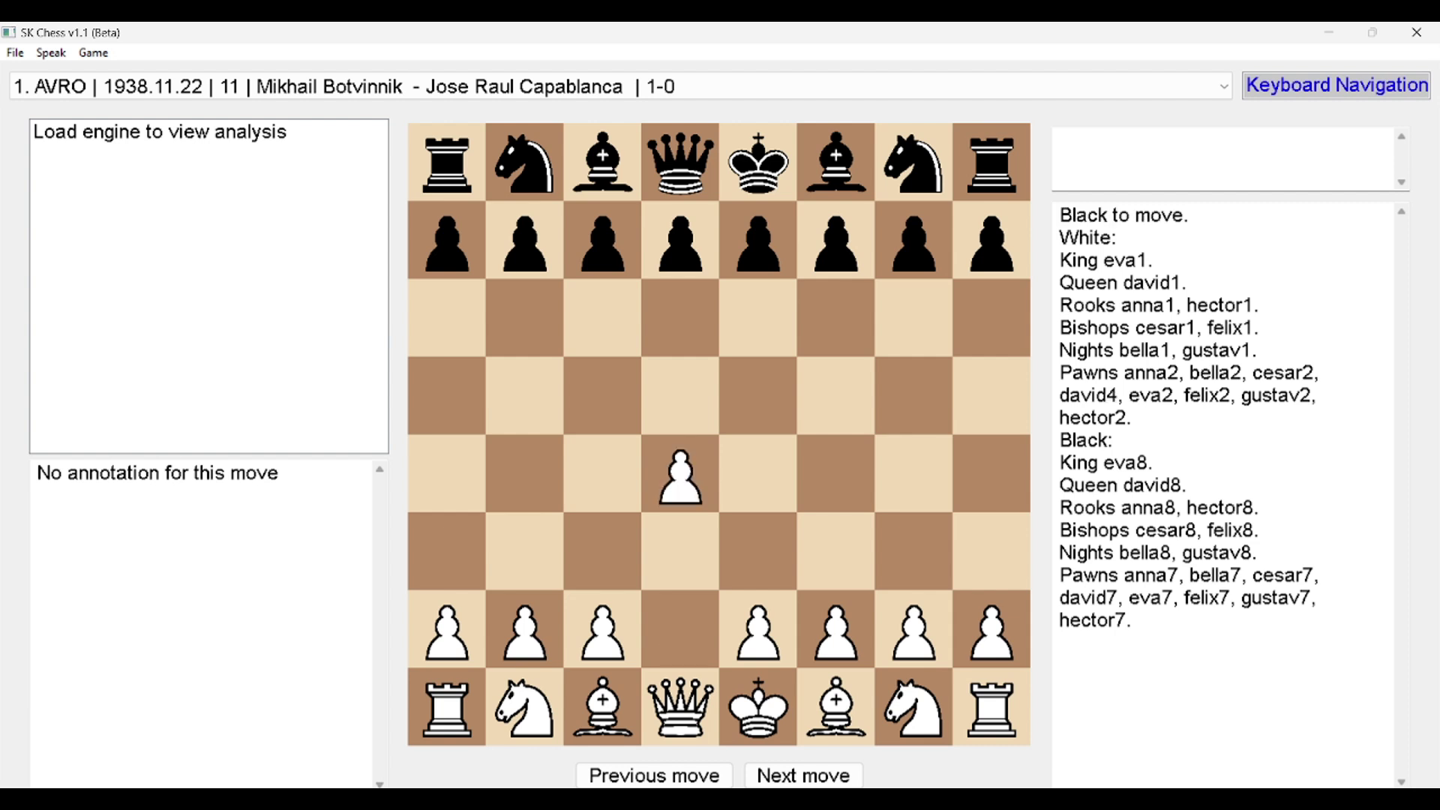
{"action": "key", "text": "Right"}
{"action": "key", "text": "Right"}
{"action": "key", "text": "Right"}
{"action": "key", "text": "Right"}
{"action": "key", "text": "Right"}
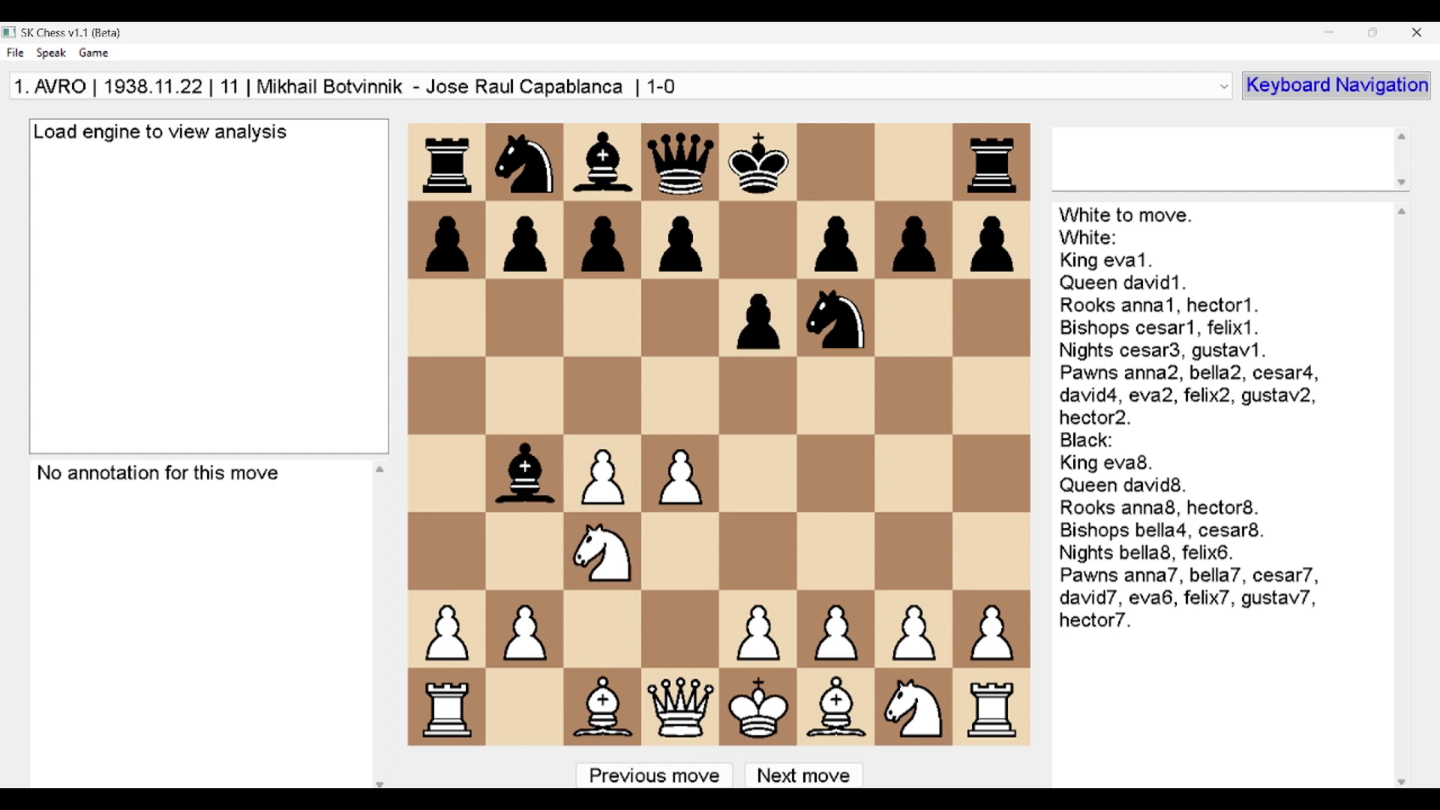
{"action": "key", "text": "Right"}
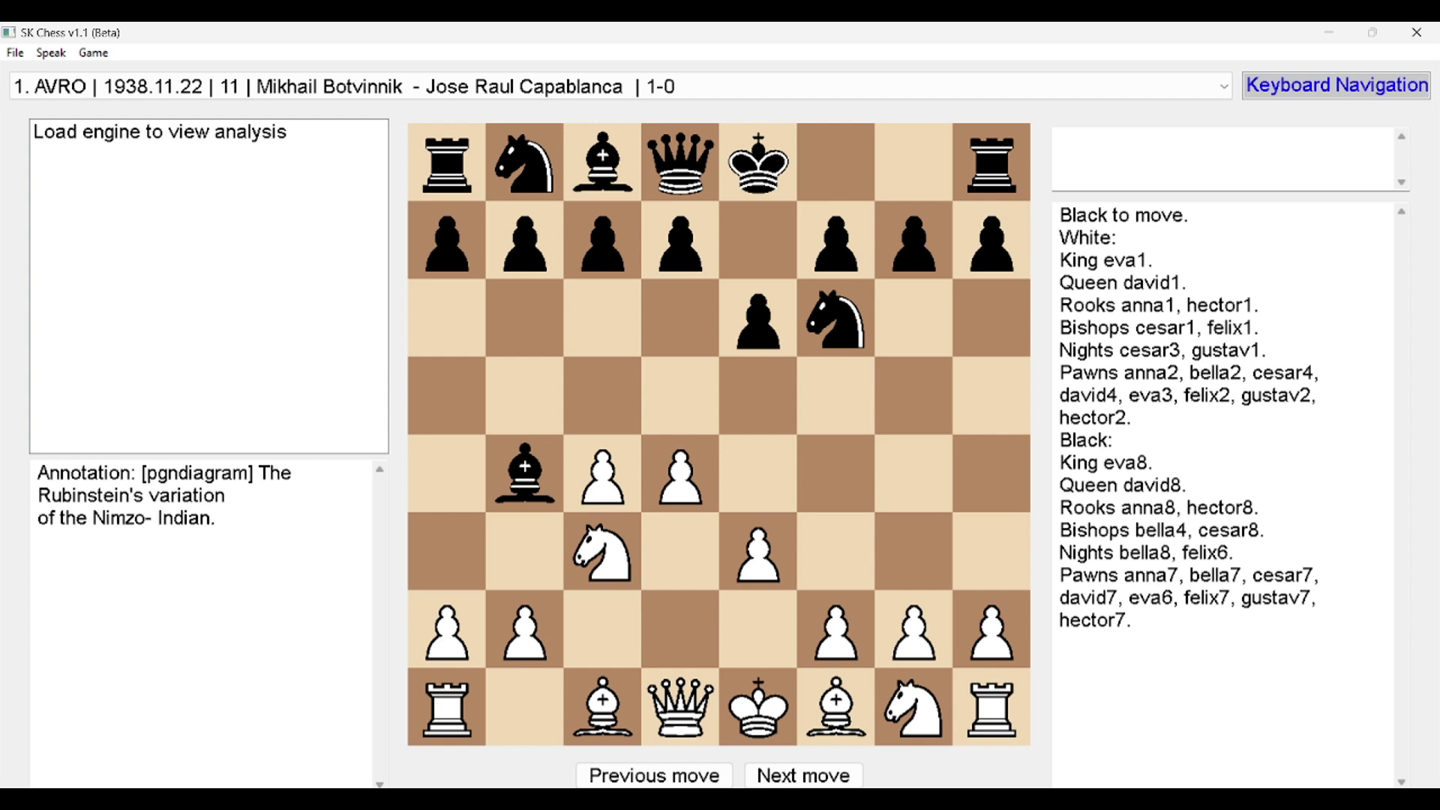
{"action": "key", "text": "Right"}
{"action": "key", "text": "Right"}
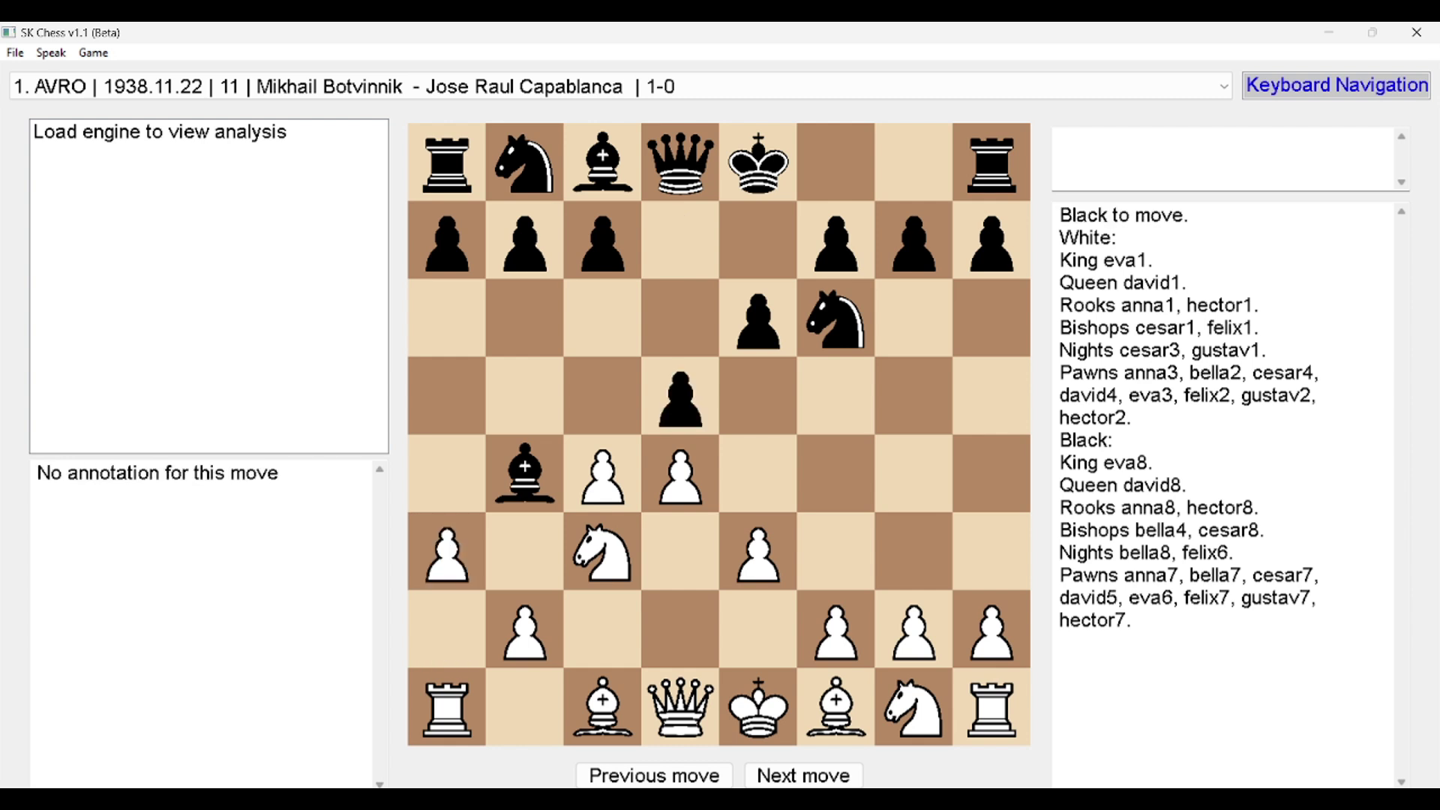
{"action": "key", "text": "Right"}
{"action": "key", "text": "Right"}
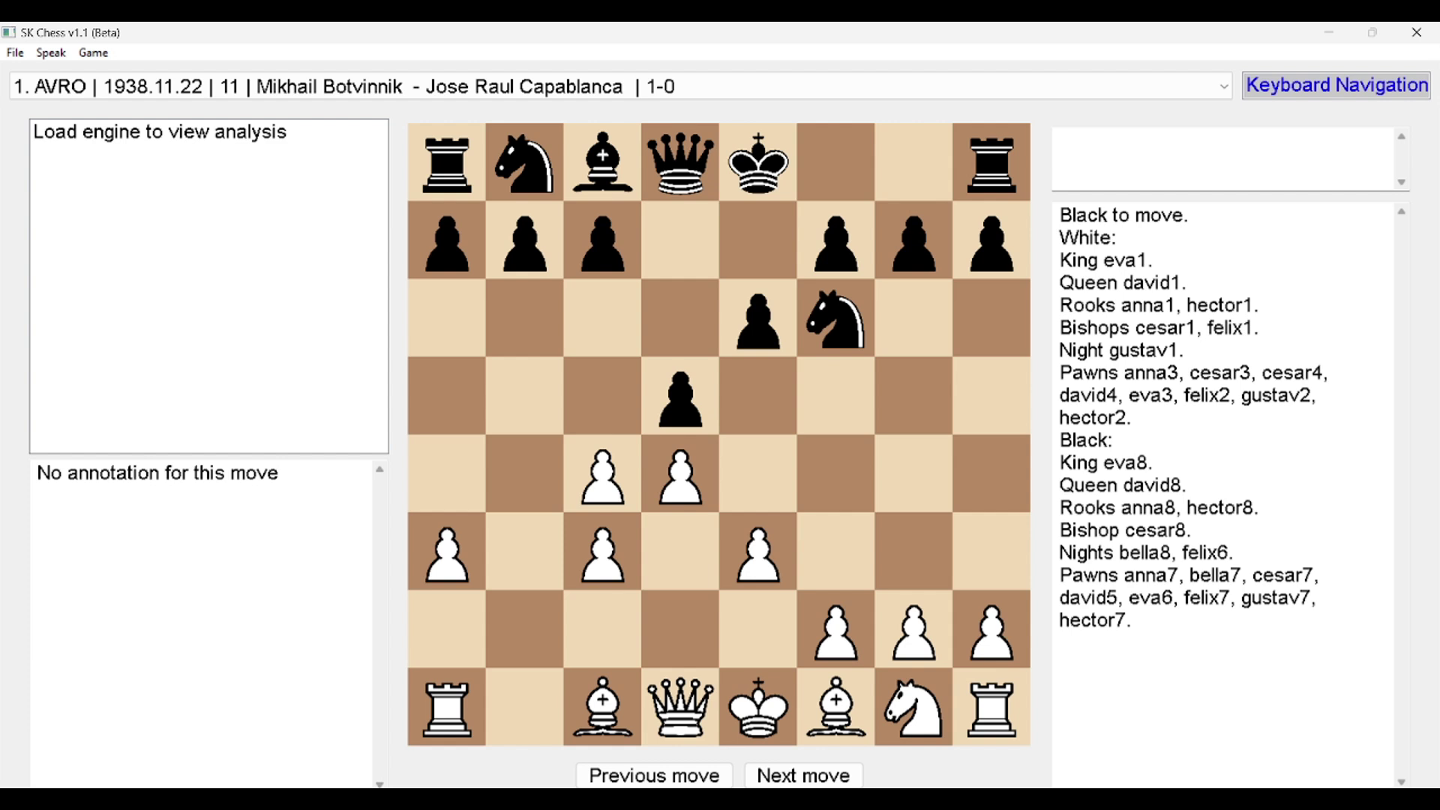
{"action": "key", "text": "Right"}
{"action": "key", "text": "Right"}
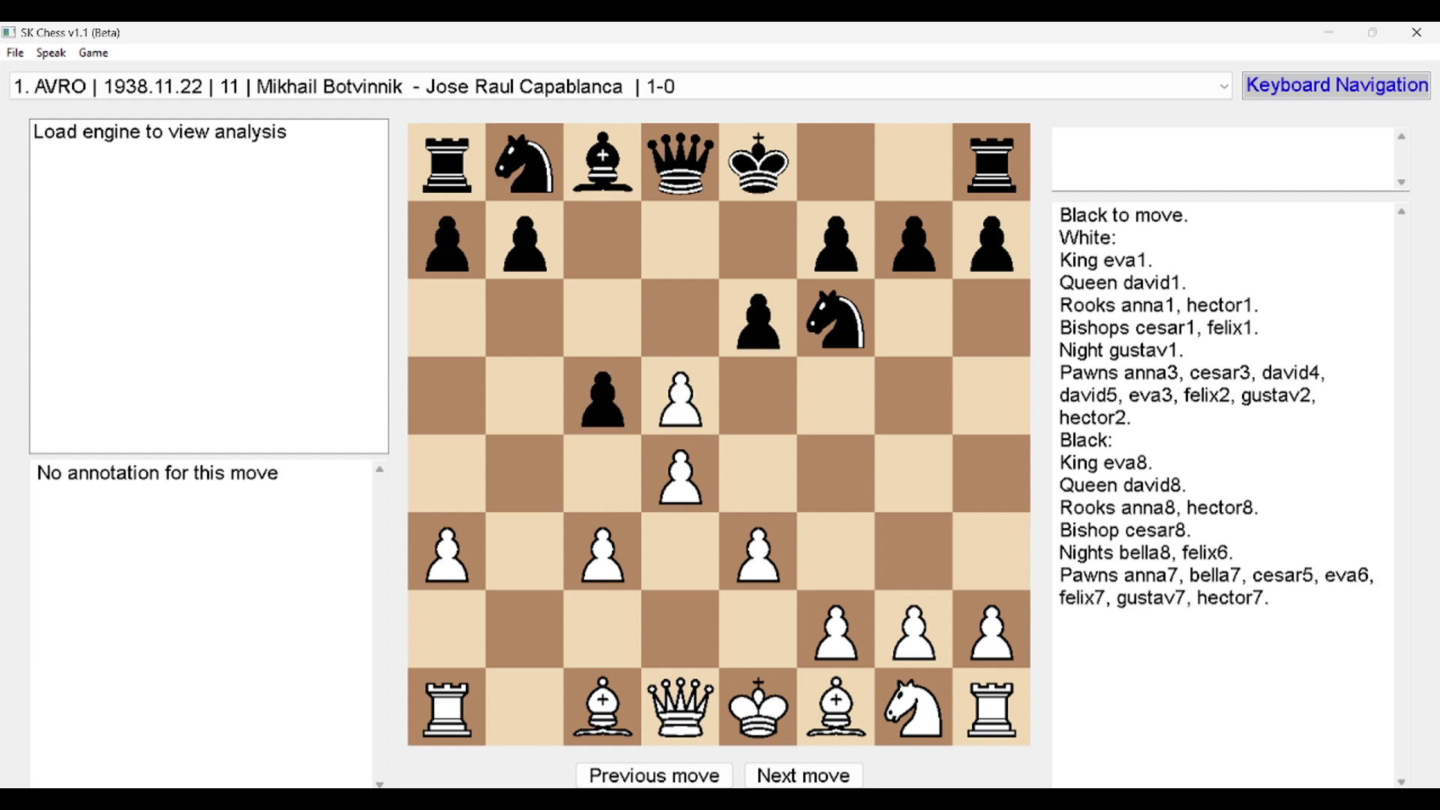
{"action": "key", "text": "Right"}
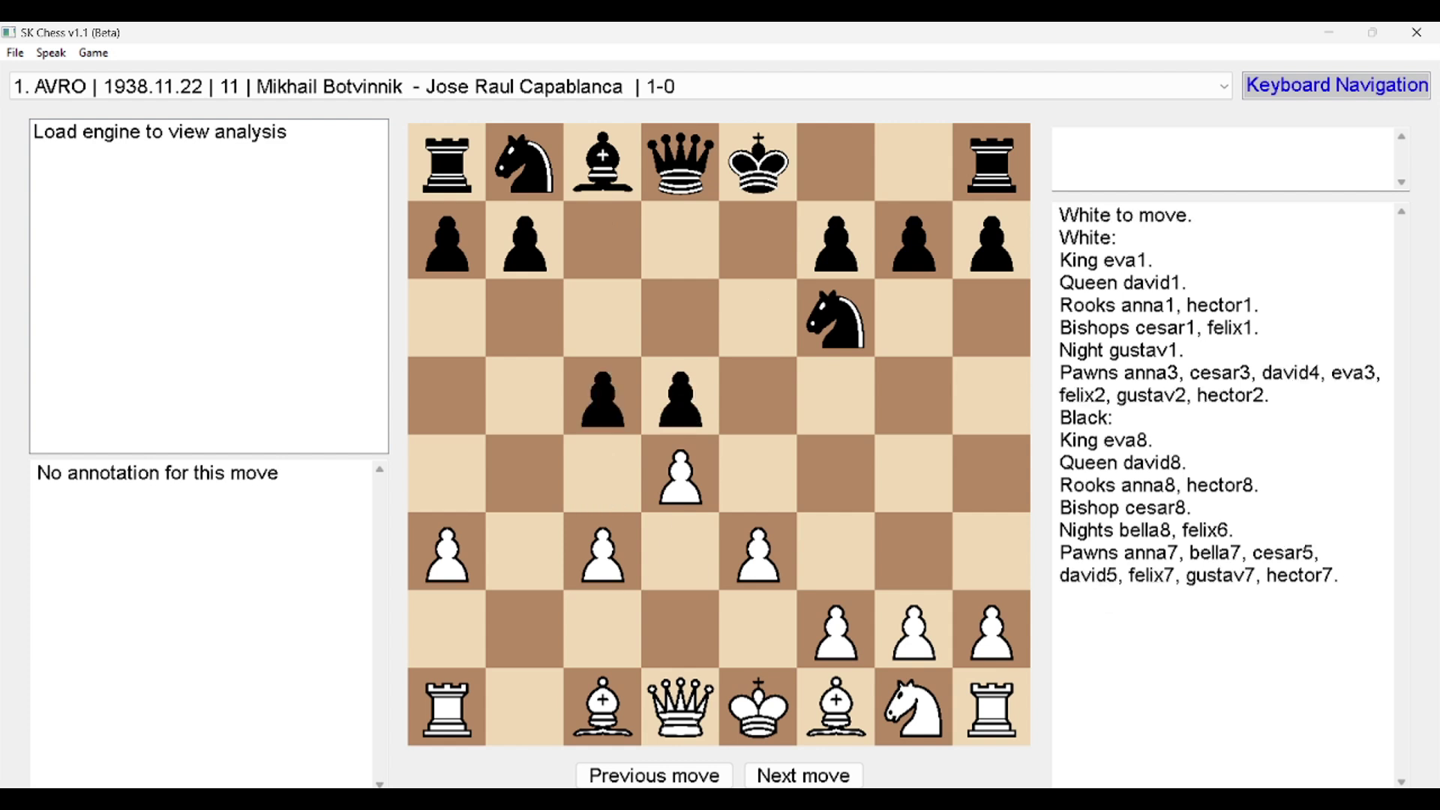
{"action": "key", "text": "Right"}
{"action": "key", "text": "Right"}
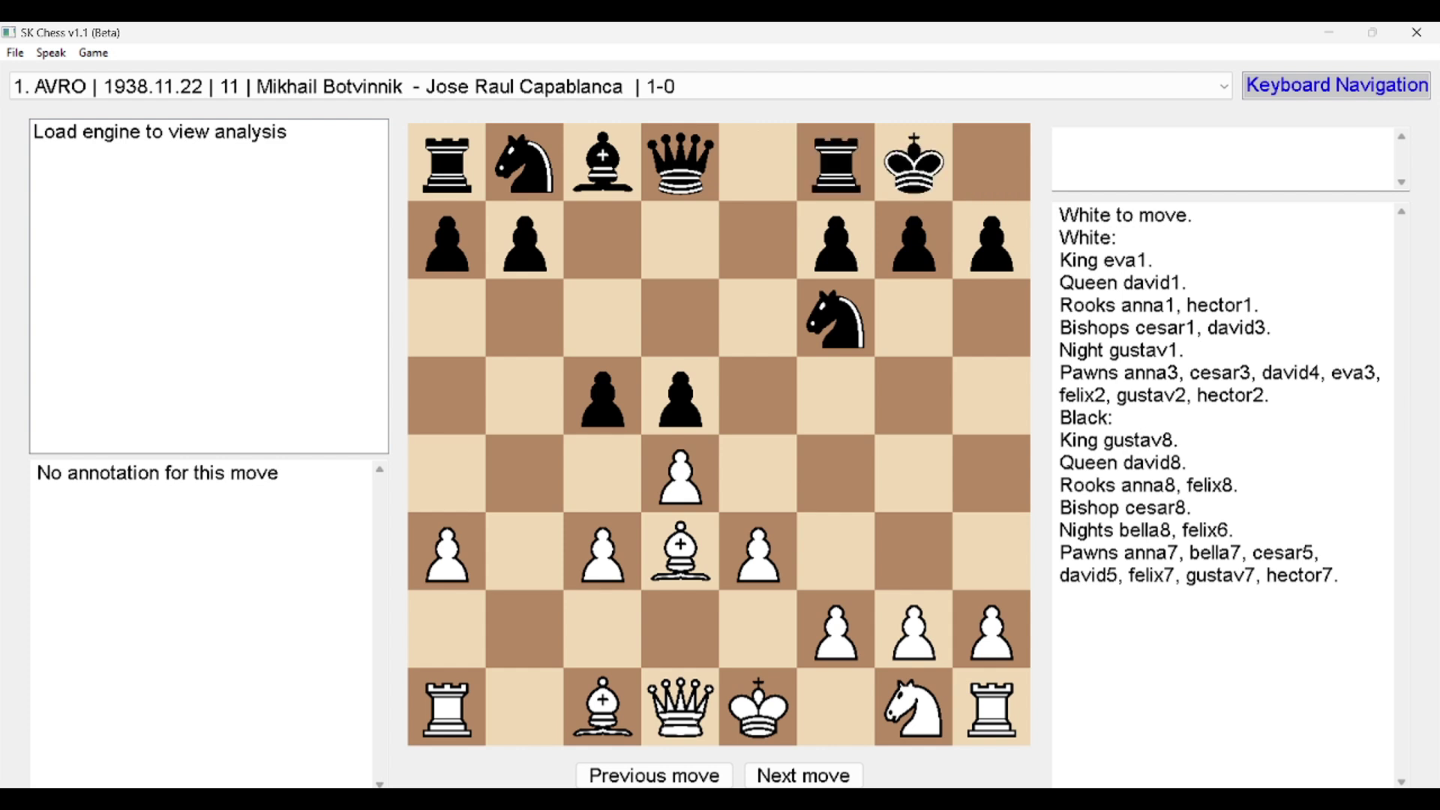
{"action": "key", "text": "Right"}
{"action": "key", "text": "Right"}
{"action": "key", "text": "Right"}
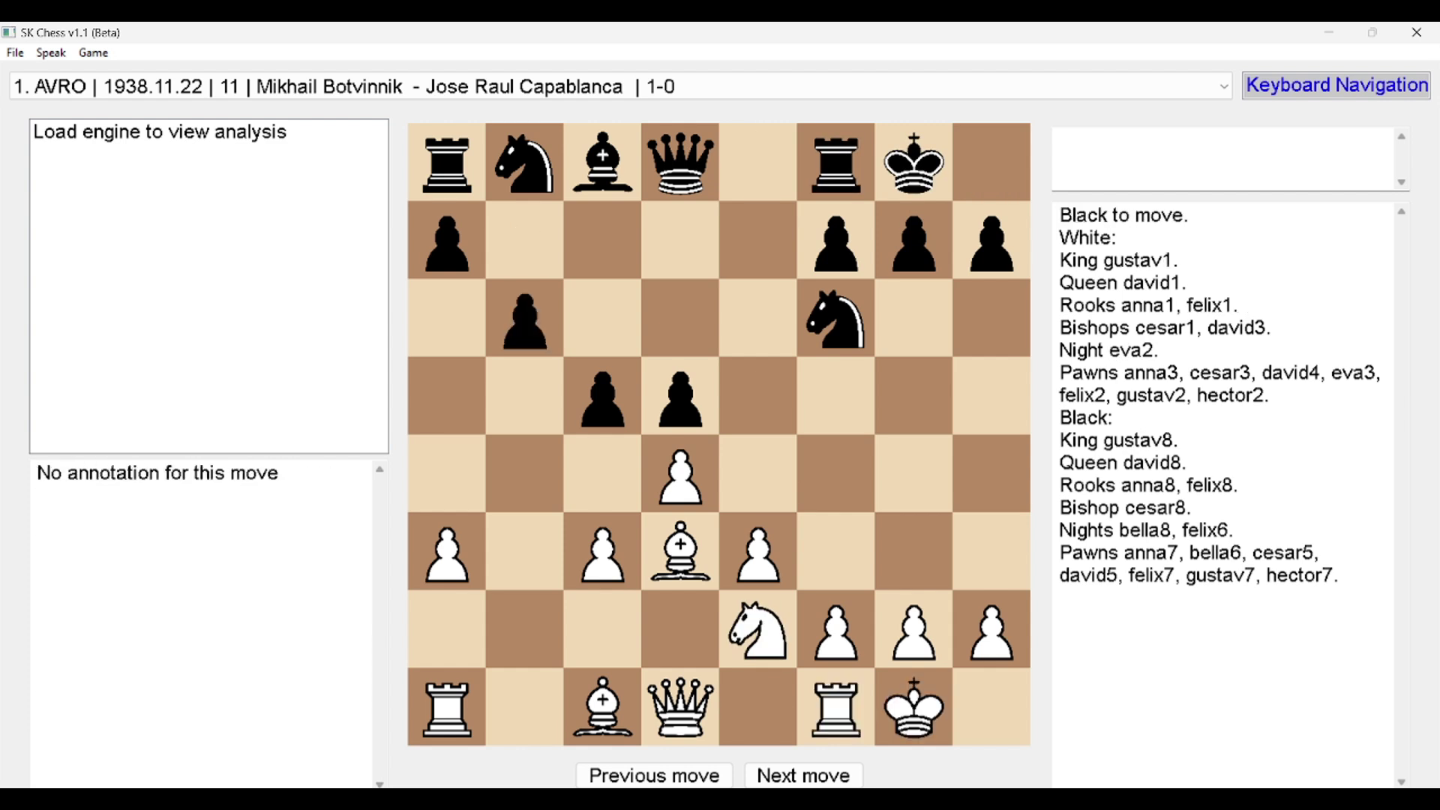
{"action": "key", "text": "Right"}
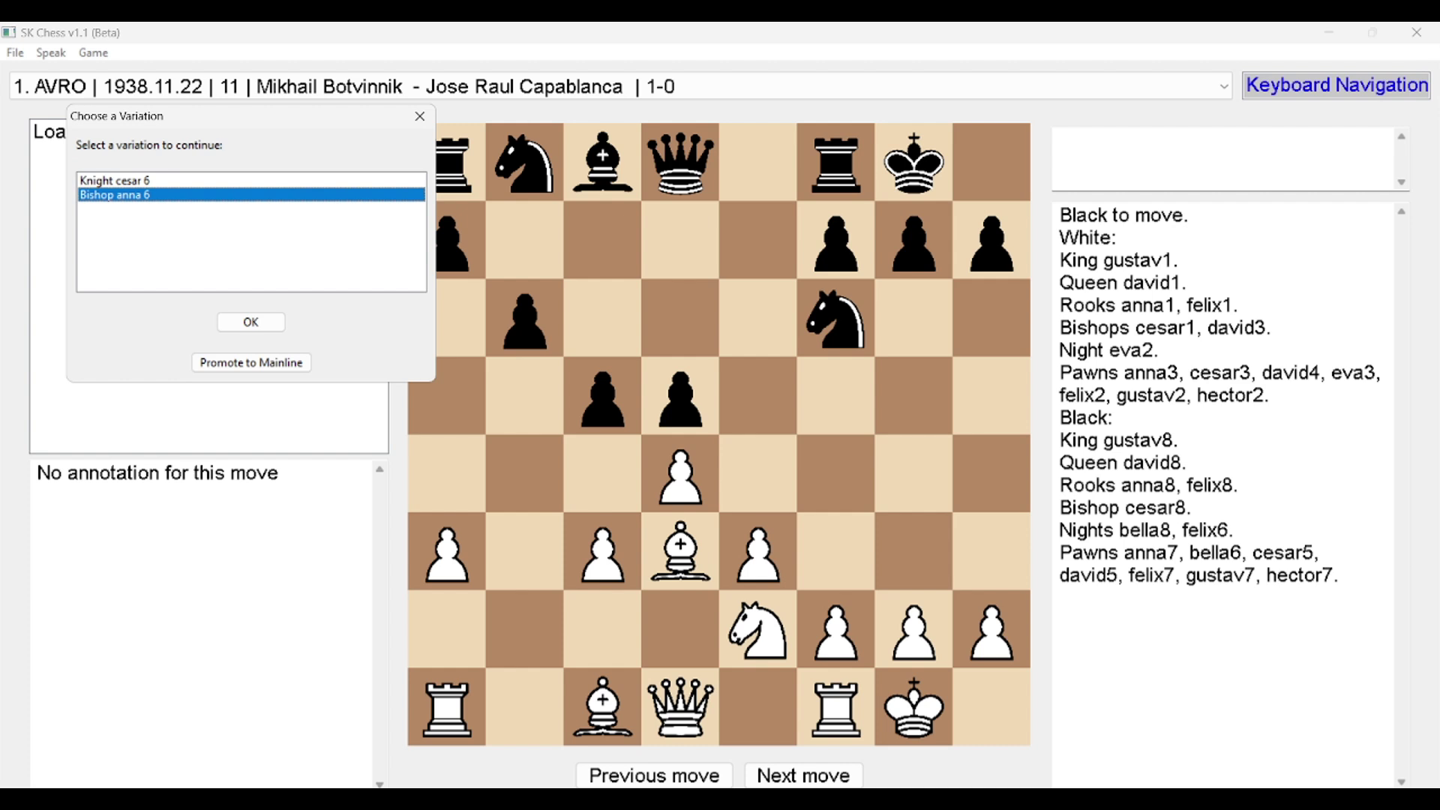
Try the knight-to-c6 side line, step back, then play the main line bishop to a6
{"action": "left_click", "coordinate": [115, 181]}
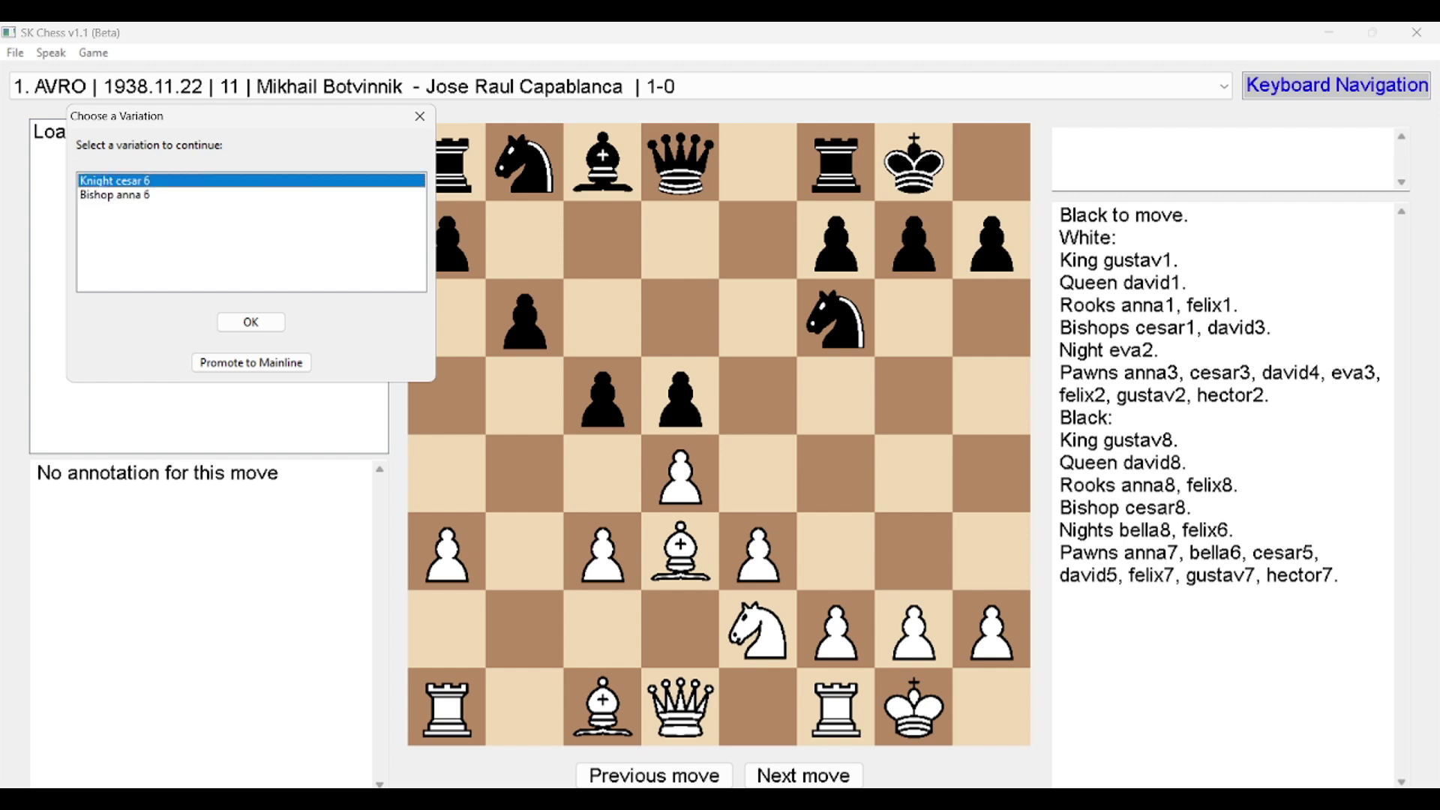
{"action": "key", "text": "Return"}
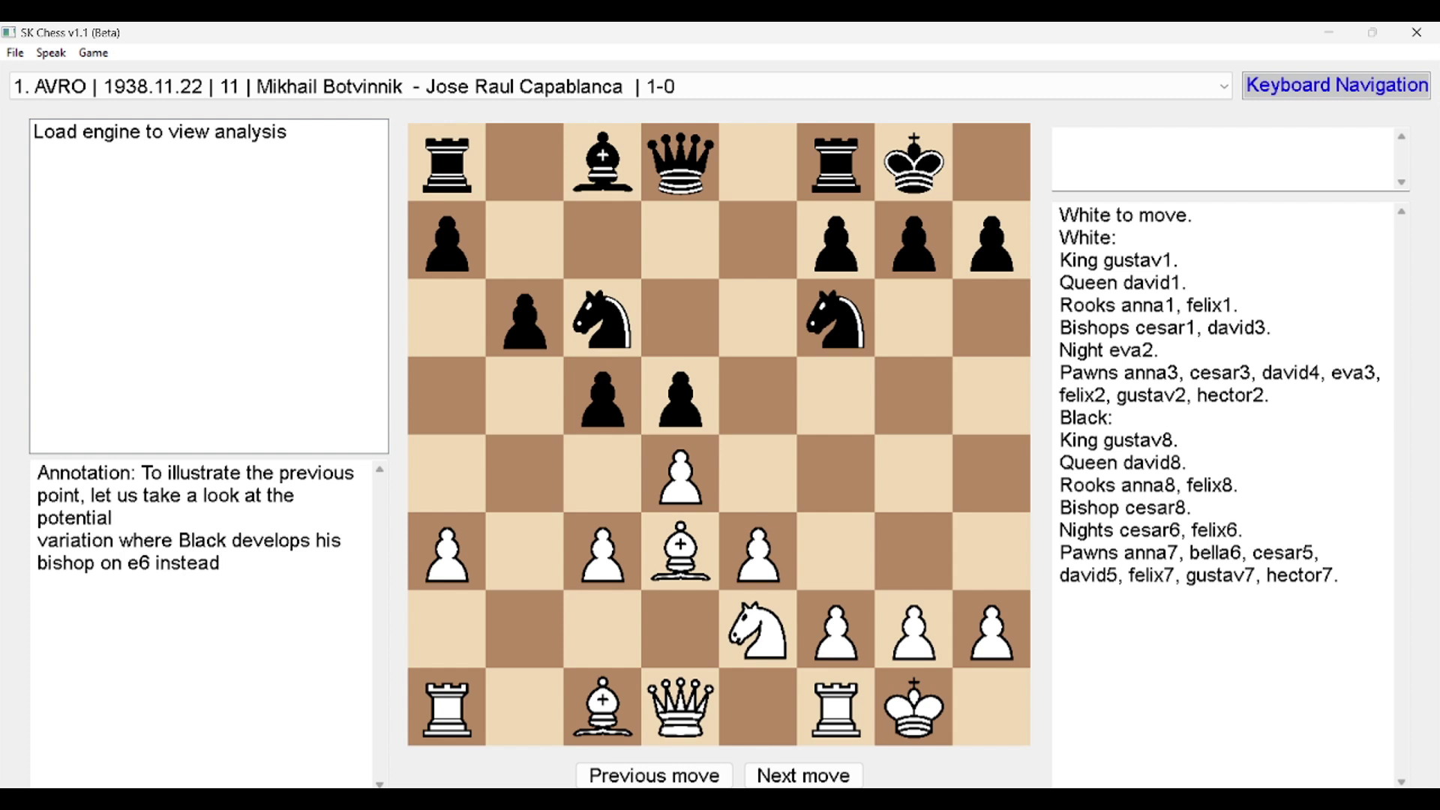
{"action": "key", "text": "Left"}
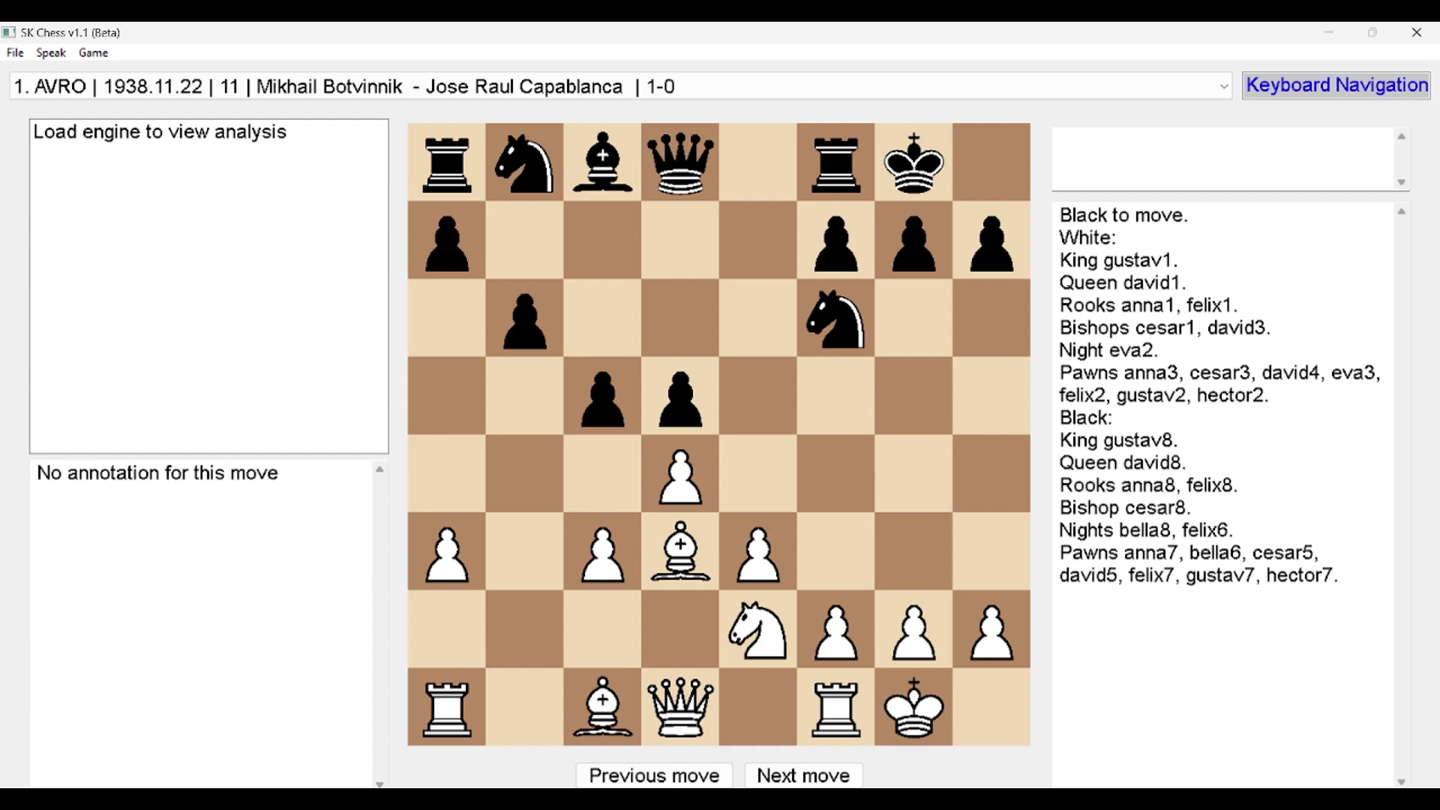
{"action": "key", "text": "Right"}
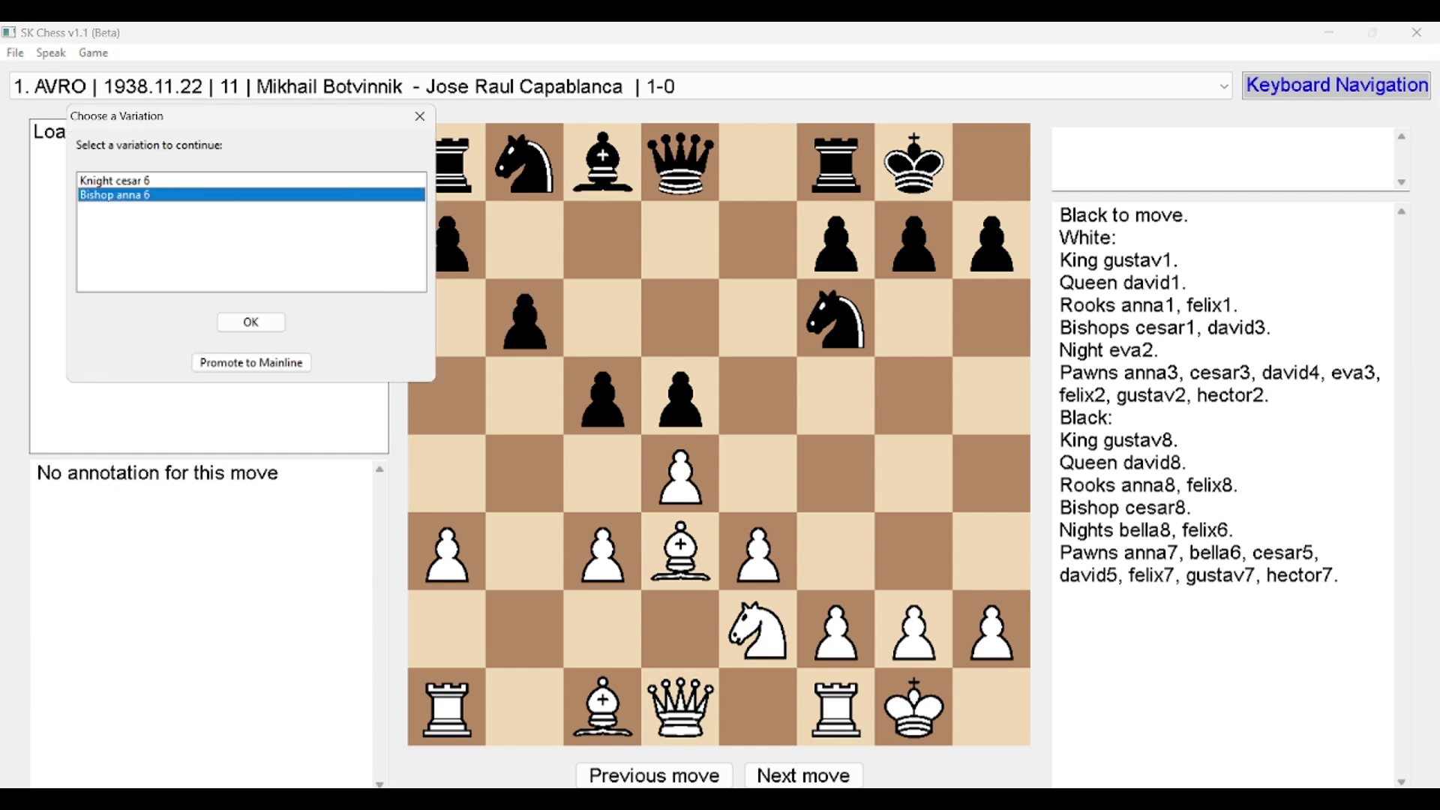
{"action": "key", "text": "Return"}
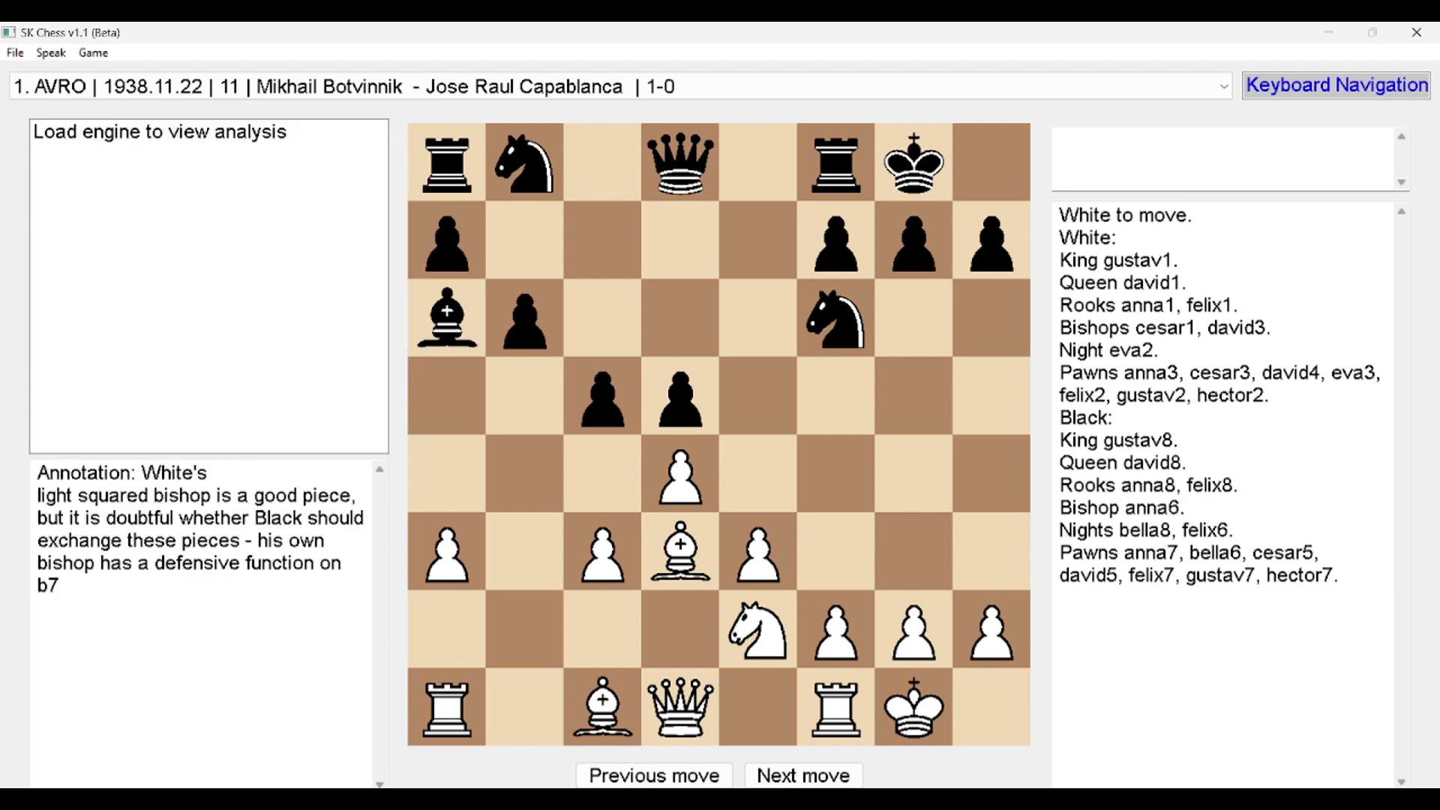